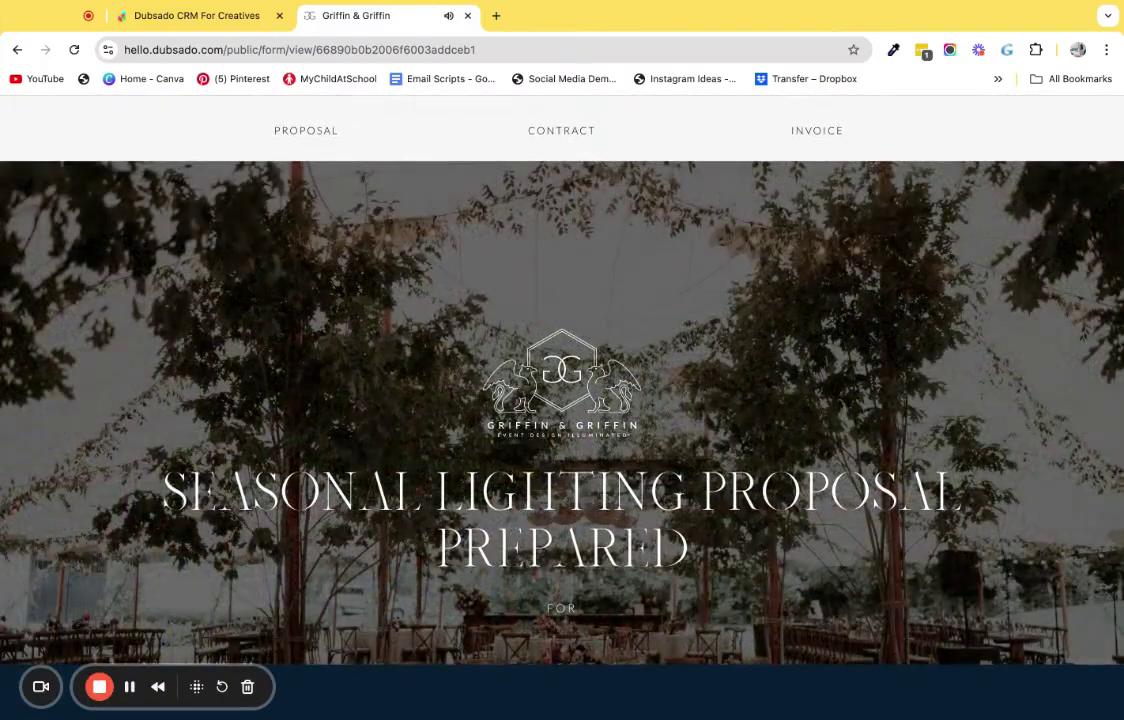
- Look over the custom heading typography on the cover and introduction of the Griffin & Griffin lighting proposal
scroll(526, 415, "down", 1)
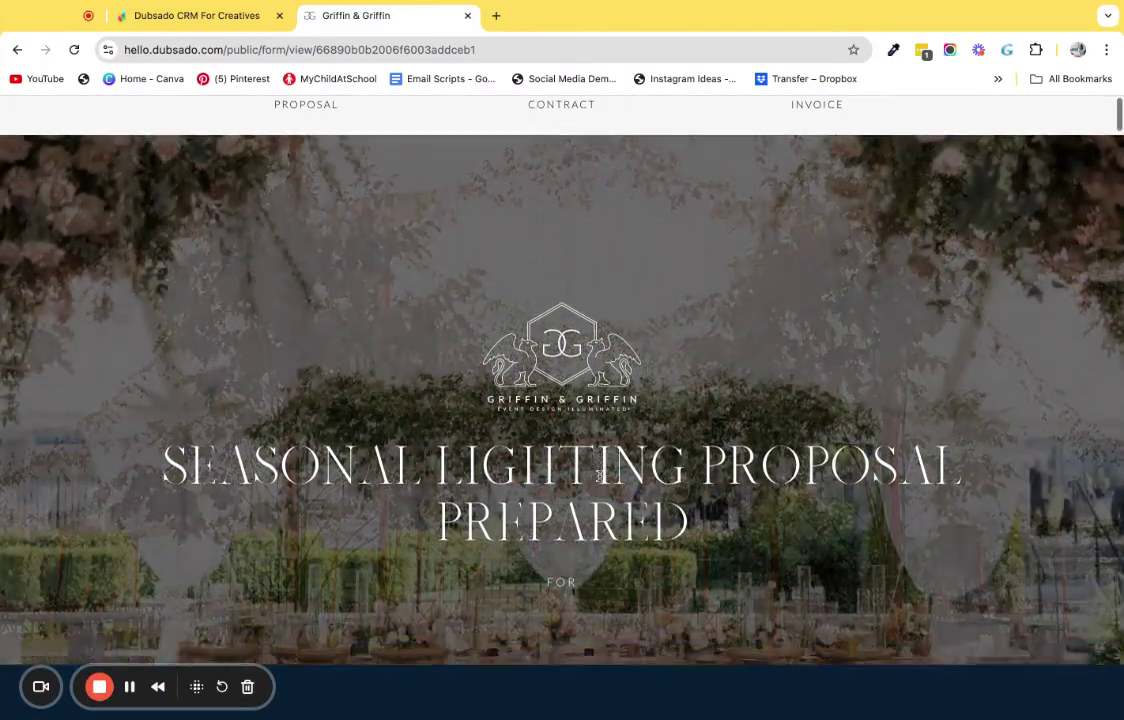
left_click_drag(519, 450, 676, 490)
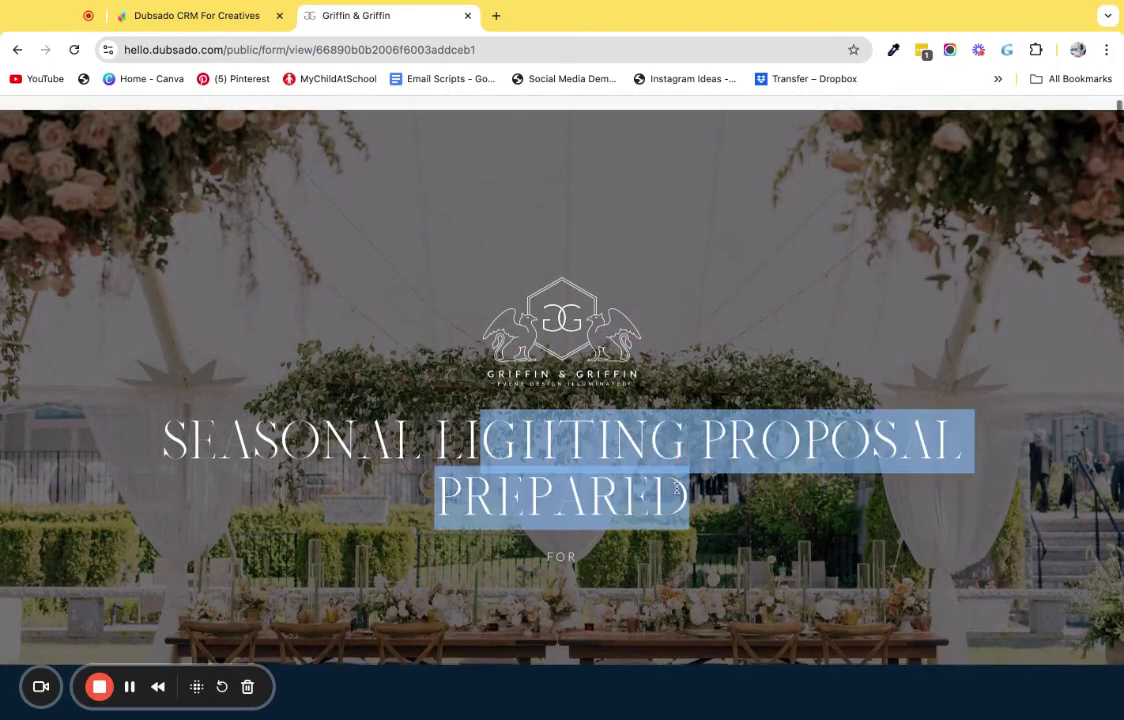
scroll(676, 490, "down", 5)
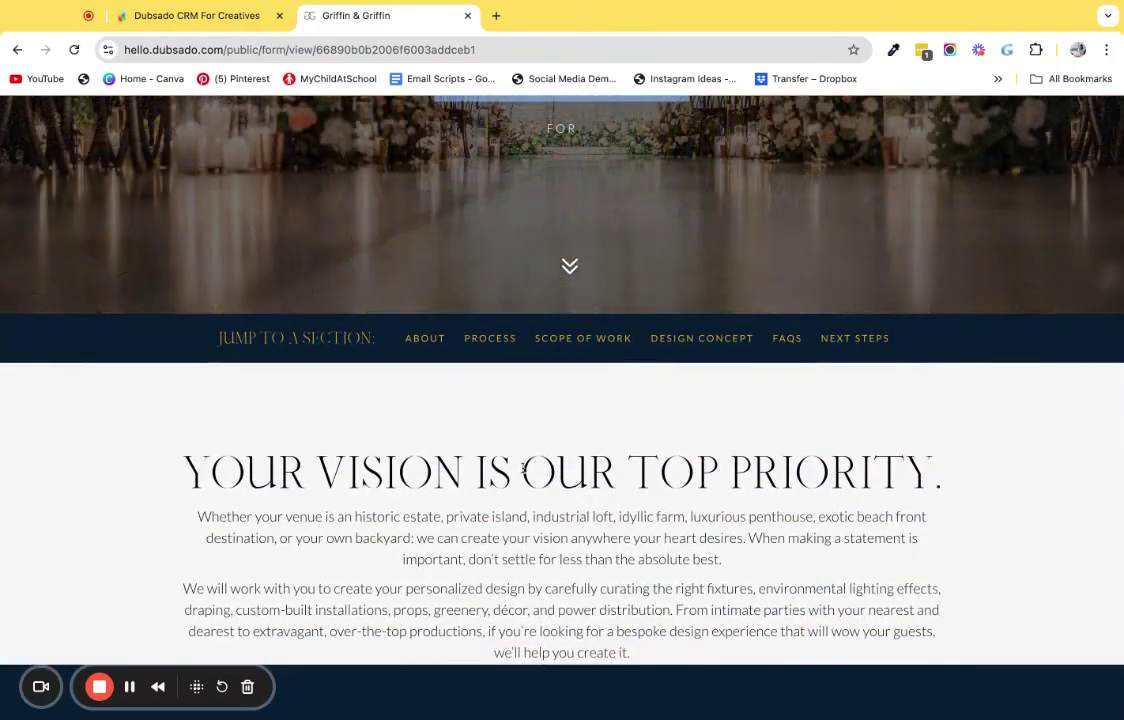
left_click_drag(524, 467, 750, 470)
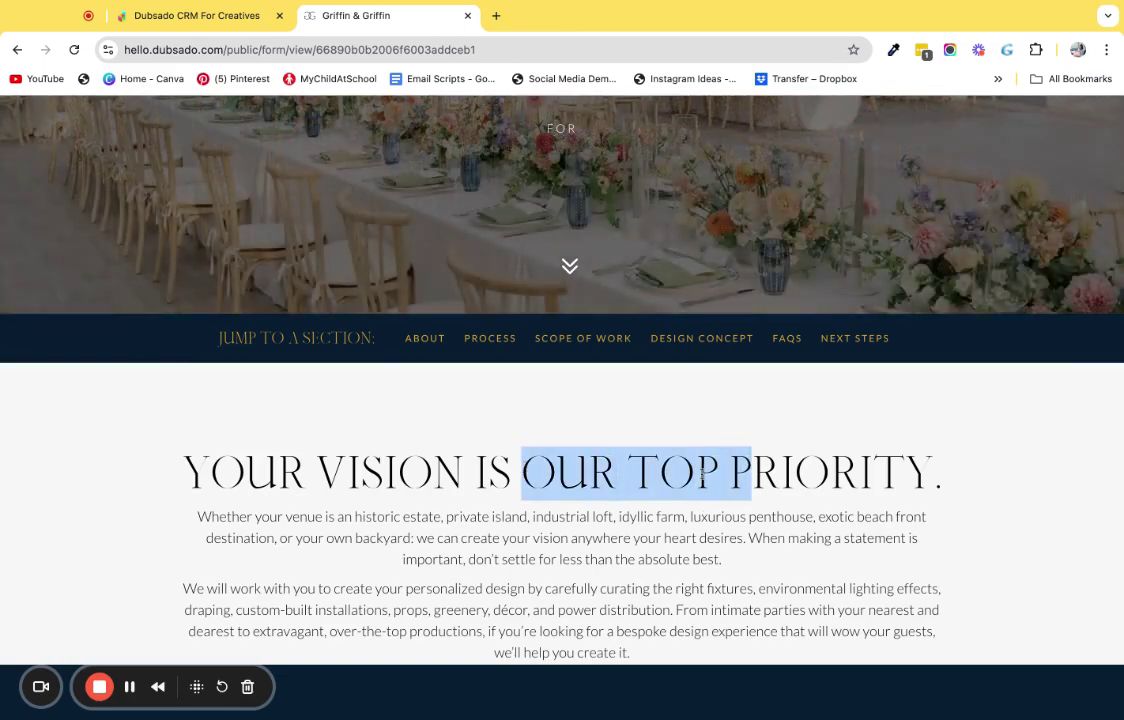
scroll(703, 474, "down", 1)
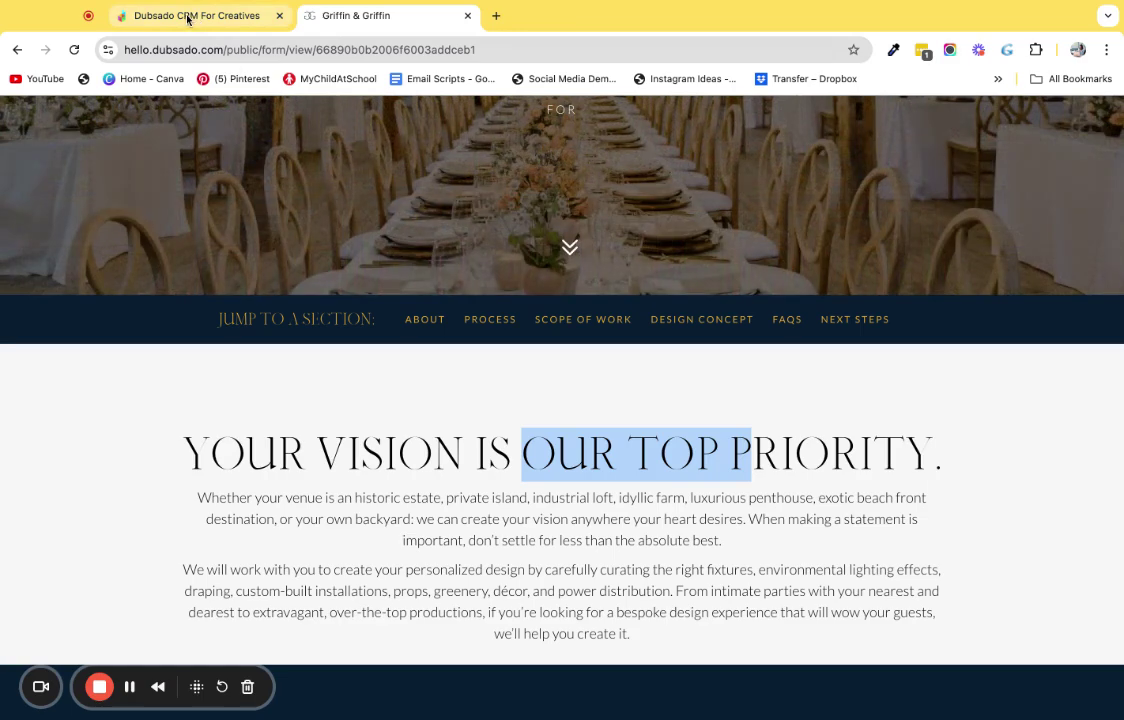
- Create a one-time questionnaire among the forms of the Sample Job Name project in Dubsado
left_click(165, 17)
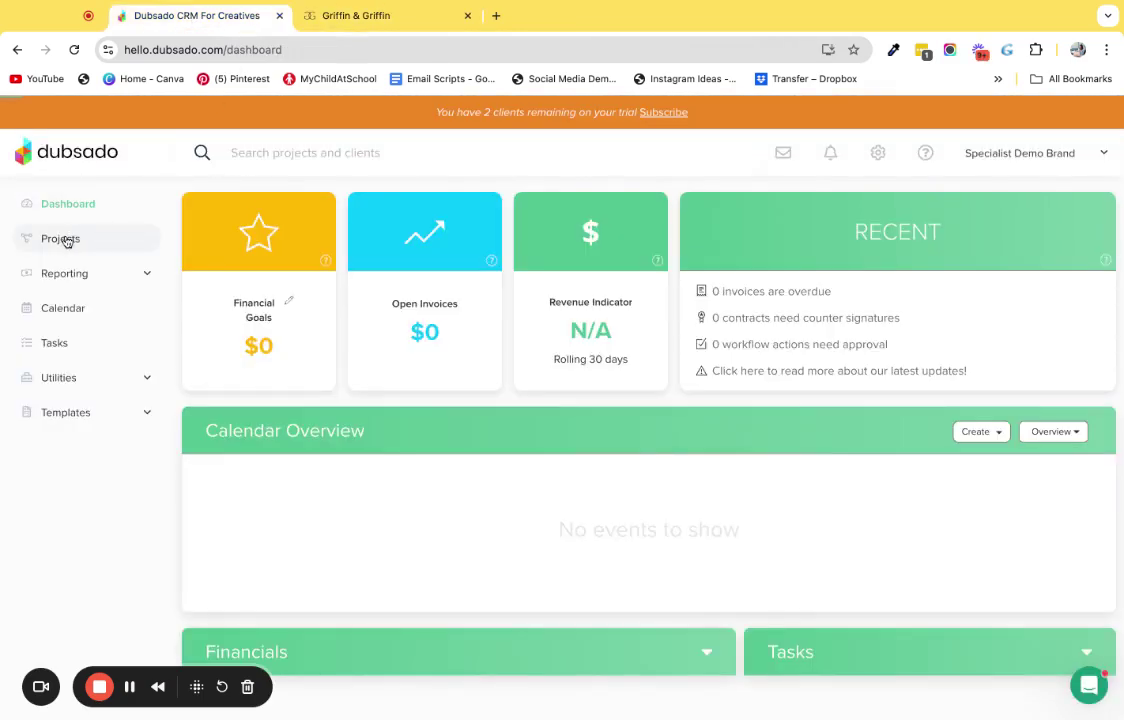
left_click(64, 240)
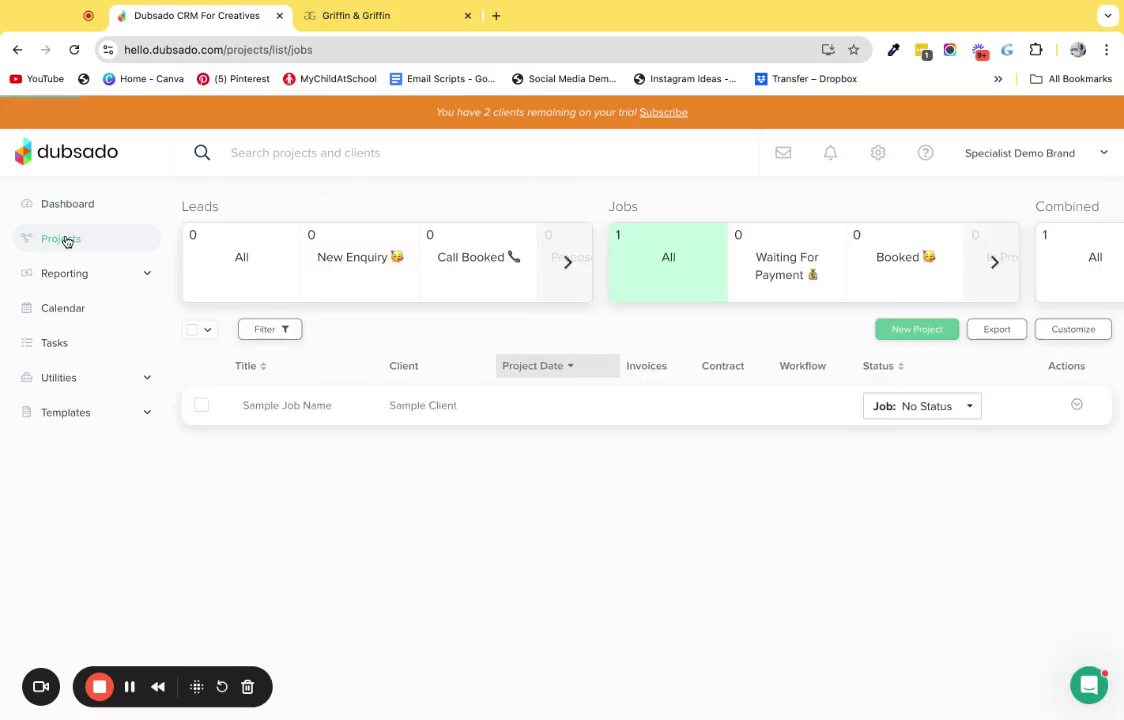
left_click(359, 411)
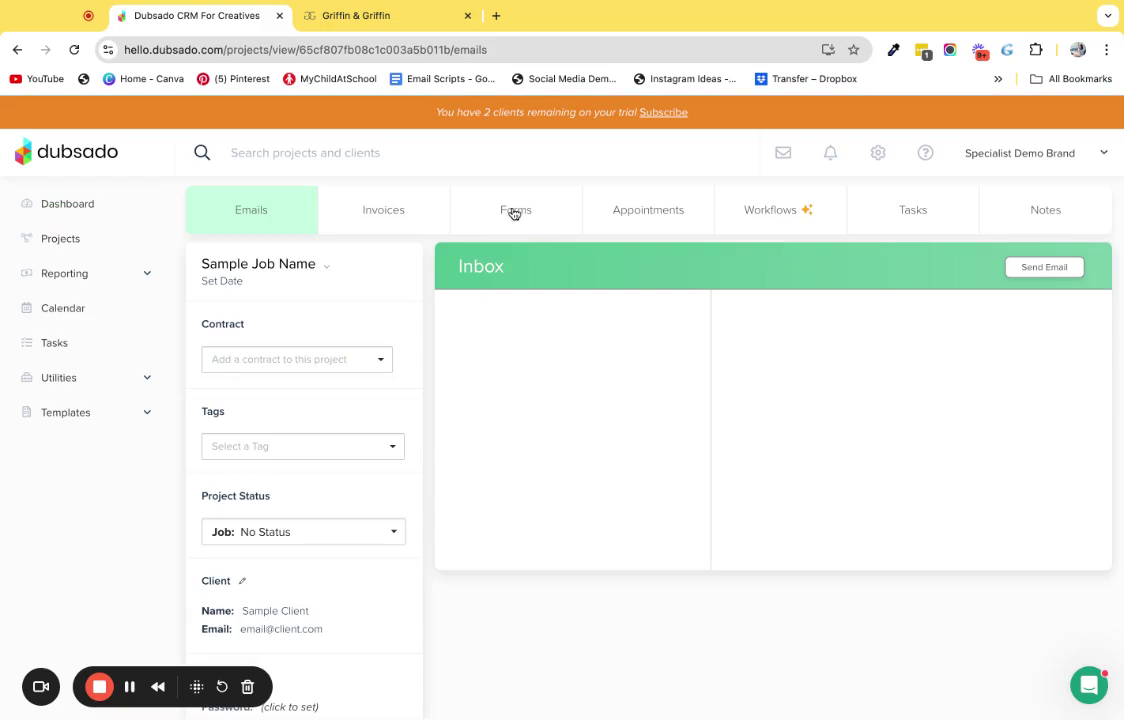
left_click(511, 213)
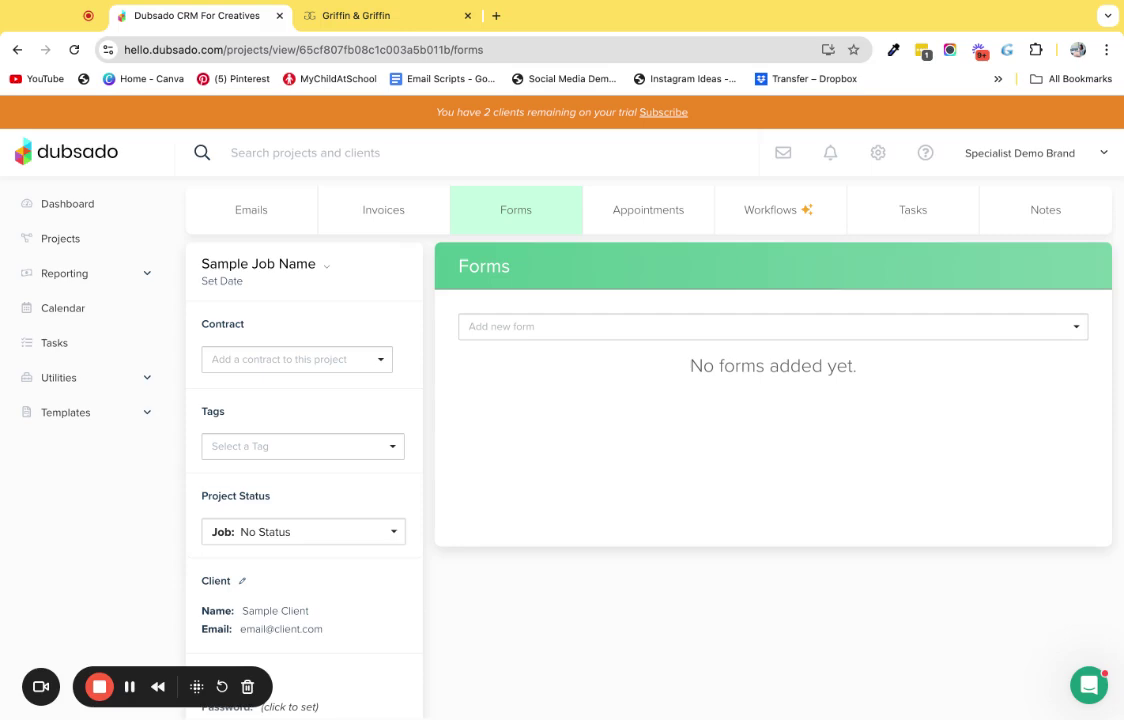
left_click(521, 334)
type("create")
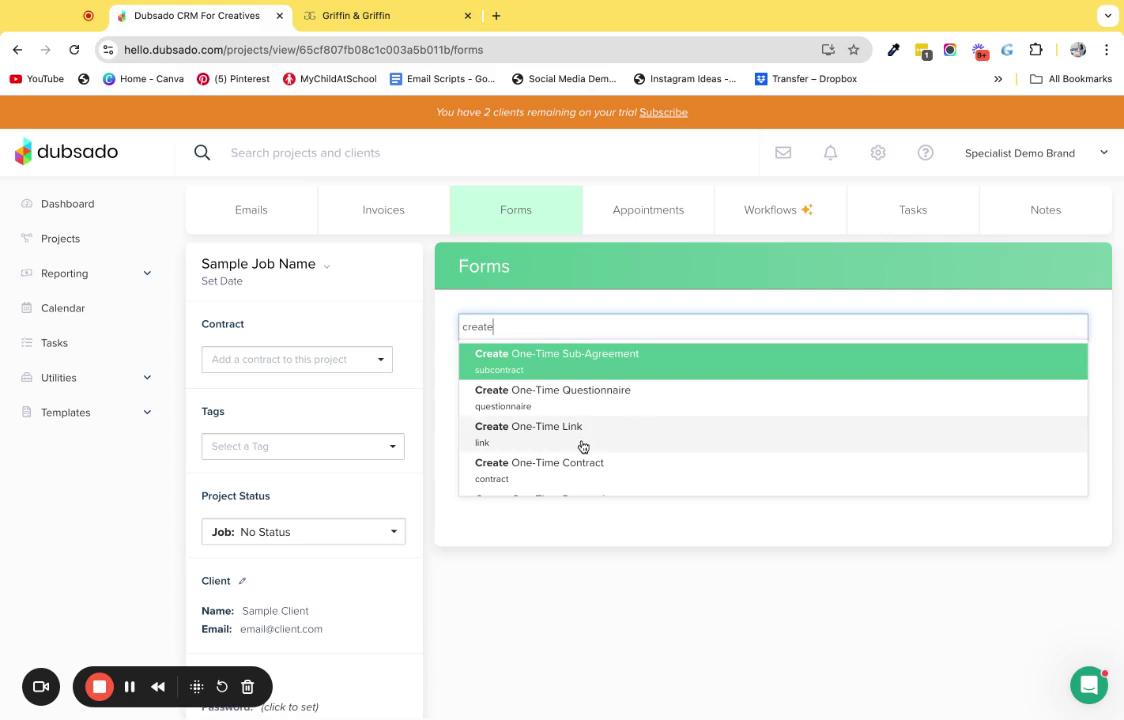
left_click(519, 408)
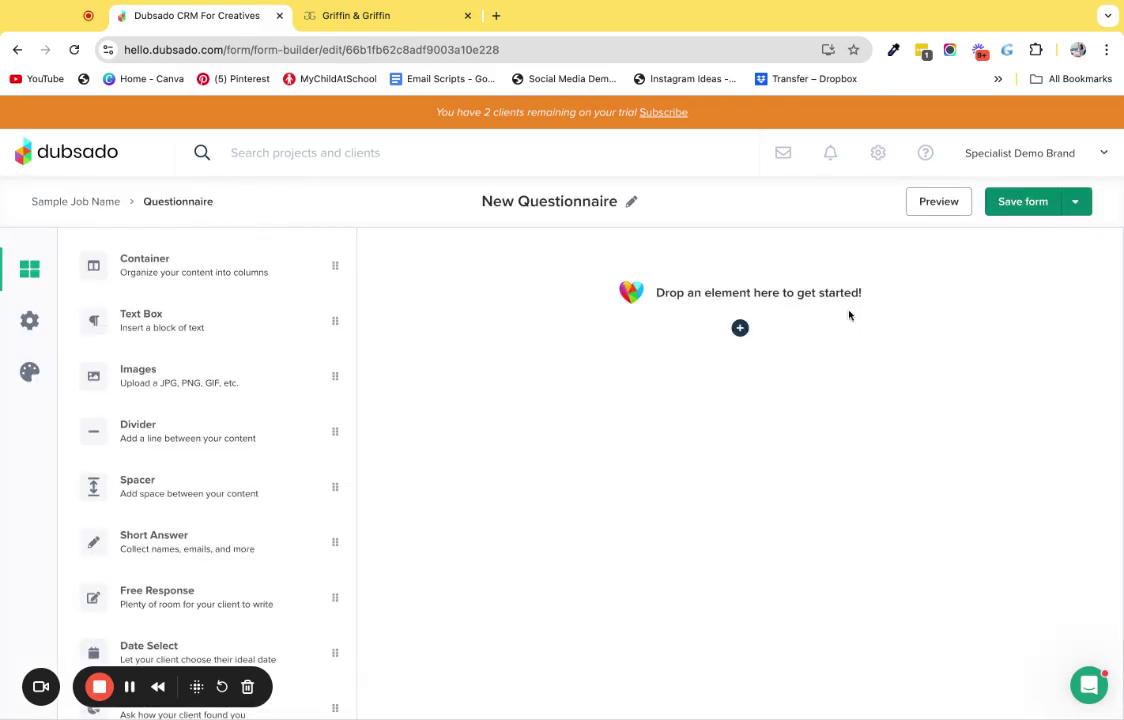
- Add a File Uploader element to the new questionnaire and save the form
scroll(223, 487, "down", 3)
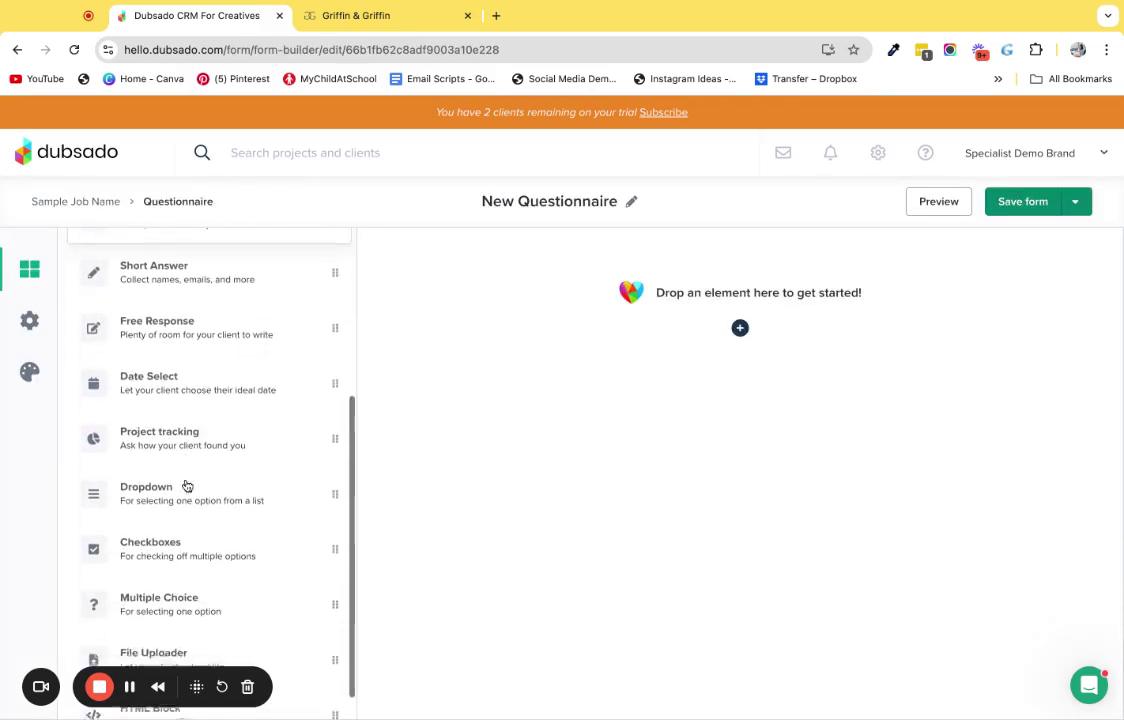
left_click(181, 628)
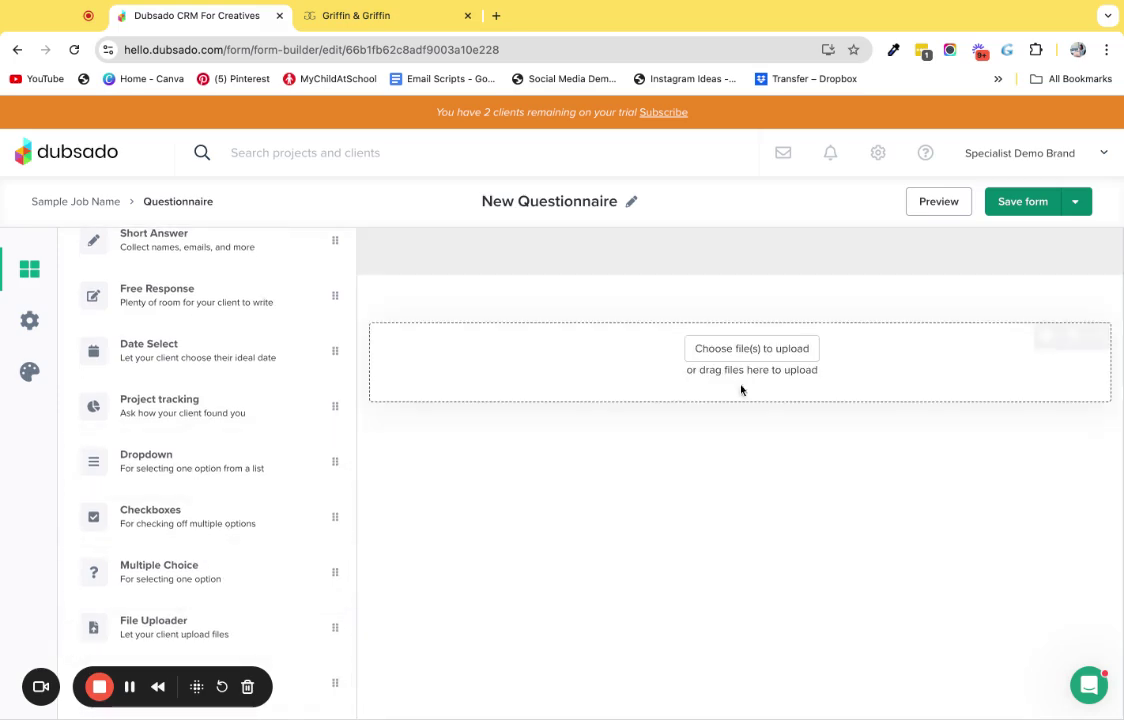
left_click(1030, 204)
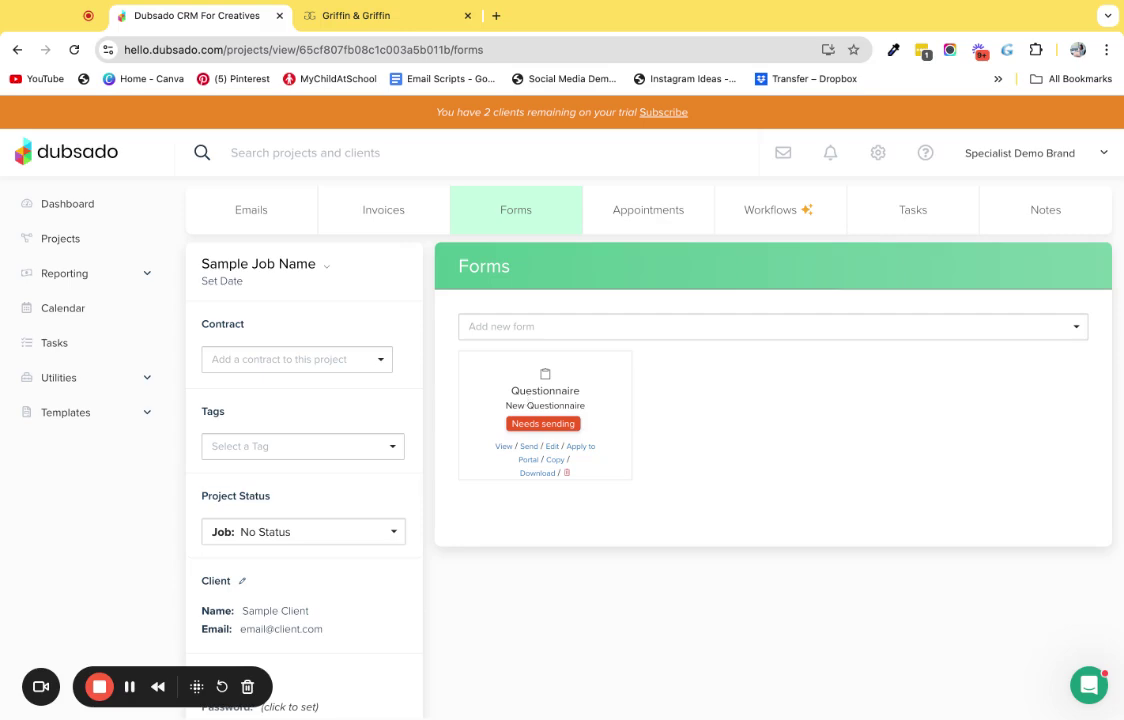
- Open dafont.com and download the font The Sunday
key("ctrl+shift+t")
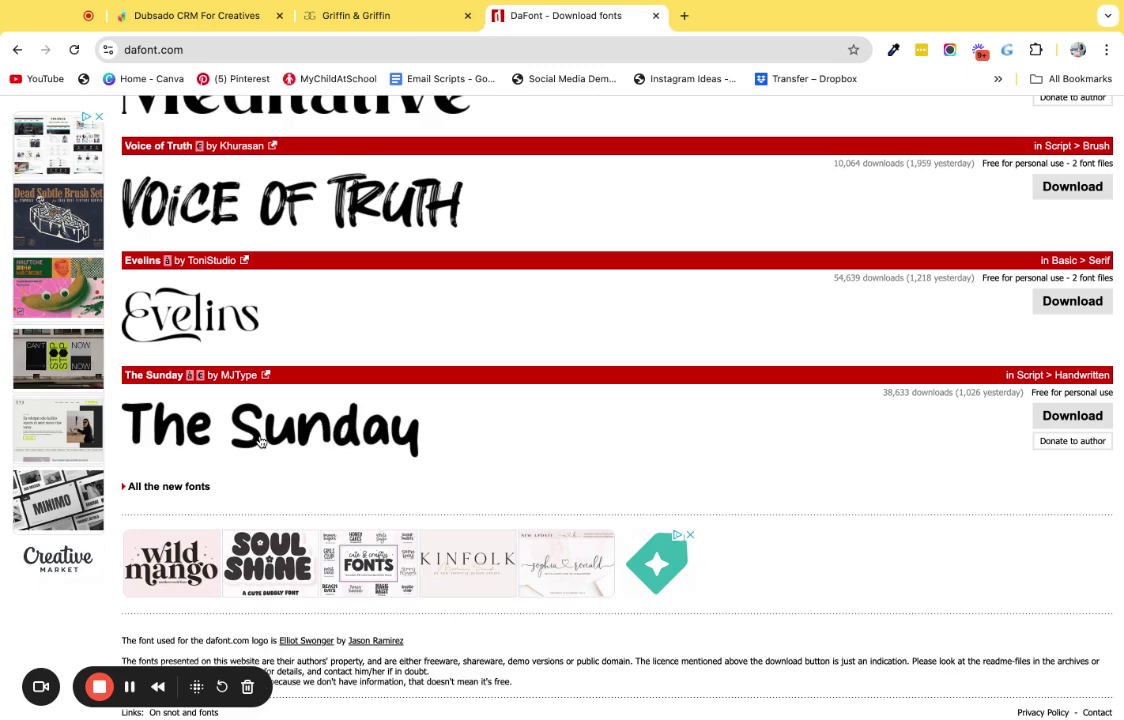
left_click(1072, 415)
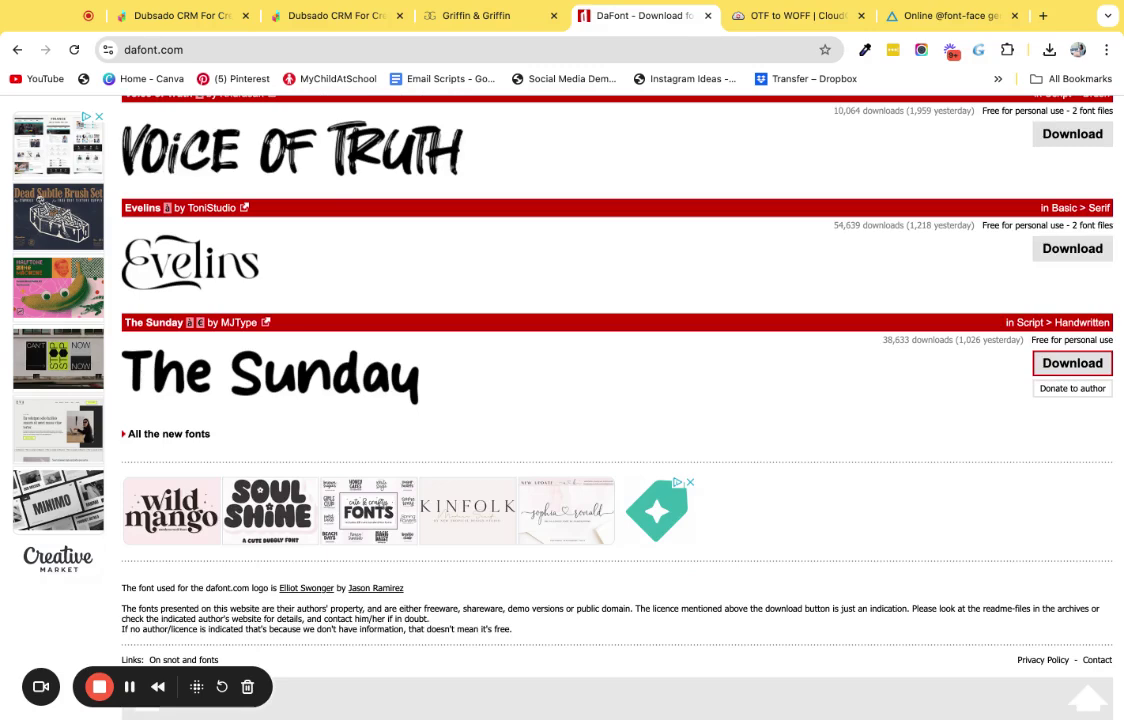
middle_click(767, 28)
left_click(767, 28)
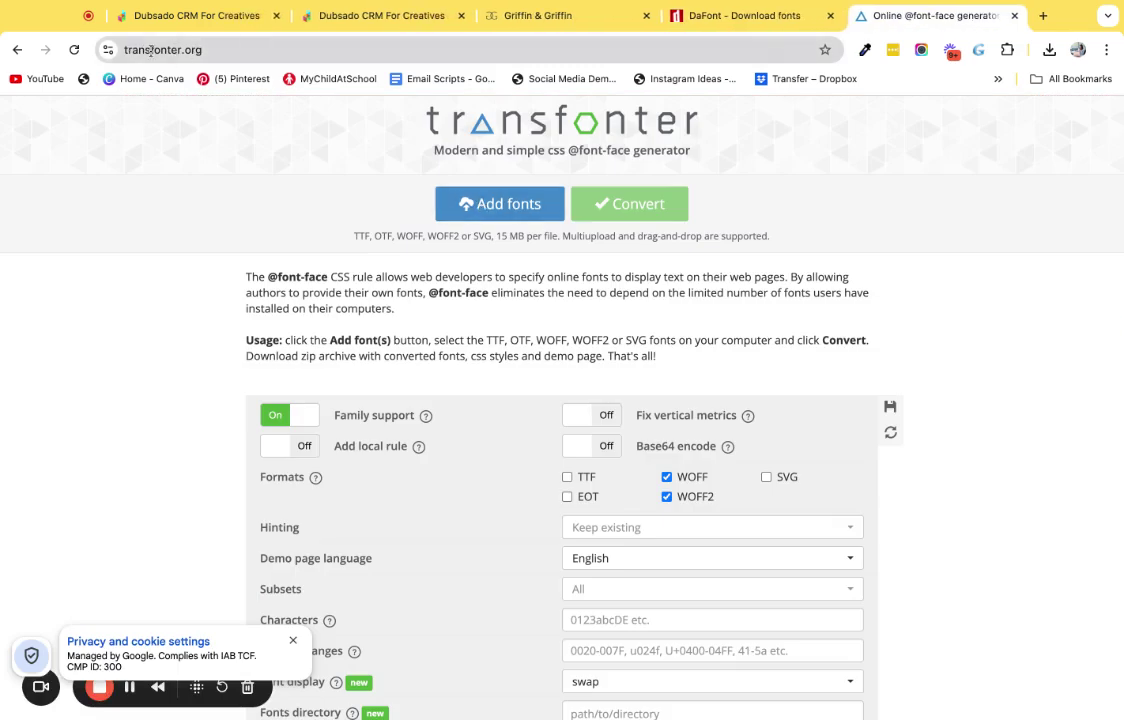
left_click(208, 51)
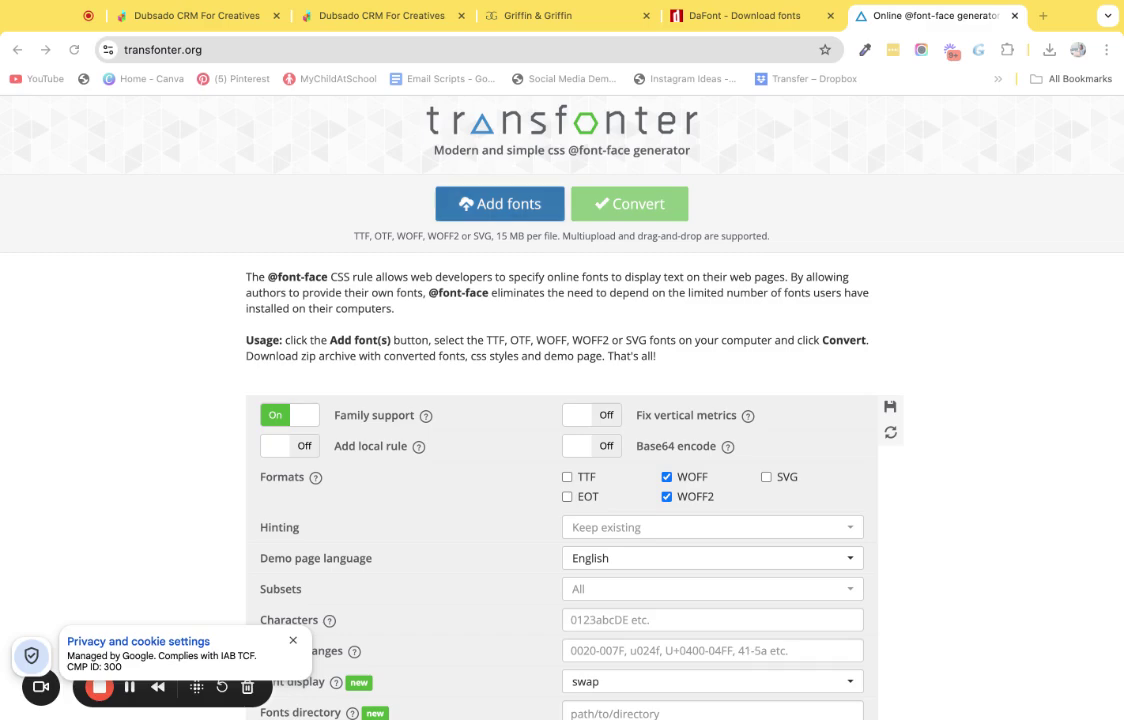
left_click(590, 208)
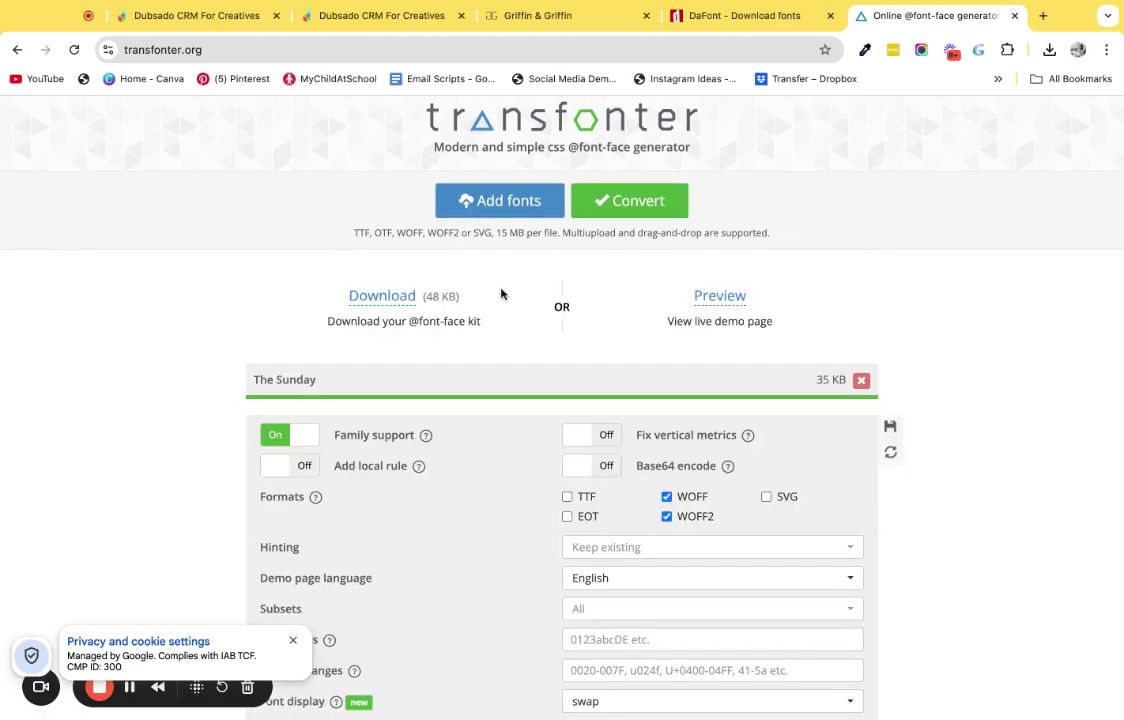
left_click(388, 302)
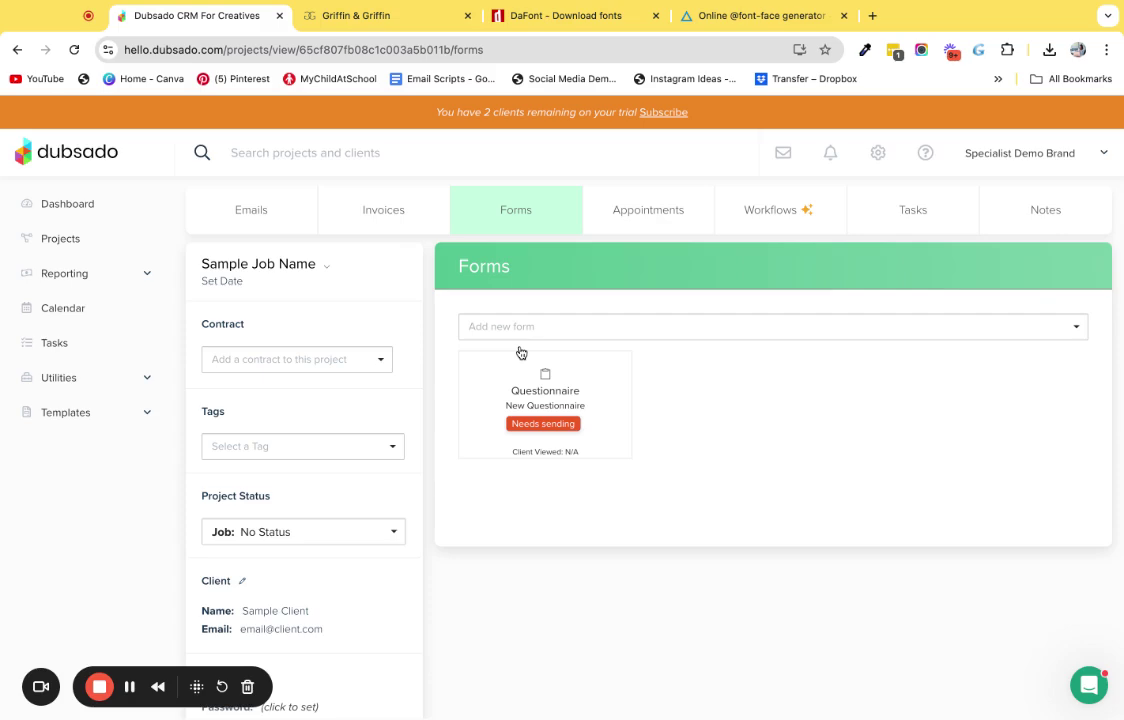
- Open the New Questionnaire form's public page from Dubsado and upload TheSunday.woff2 and TheSunday.woff to it
mouse_move(542, 366)
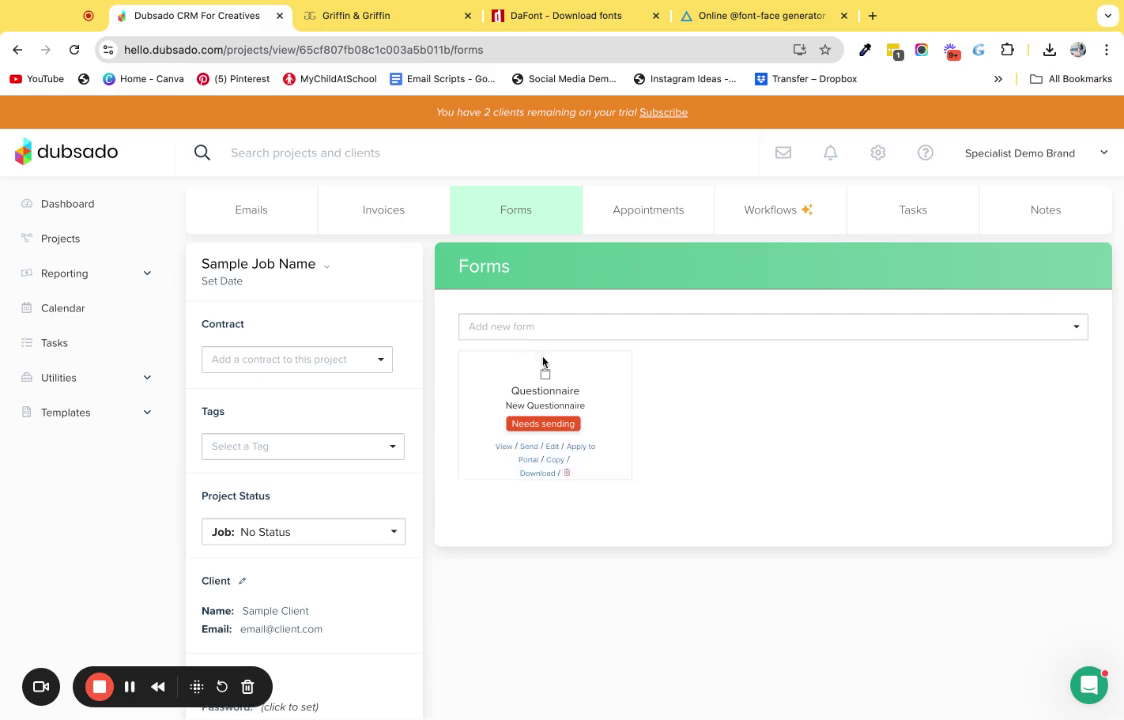
left_click(502, 447)
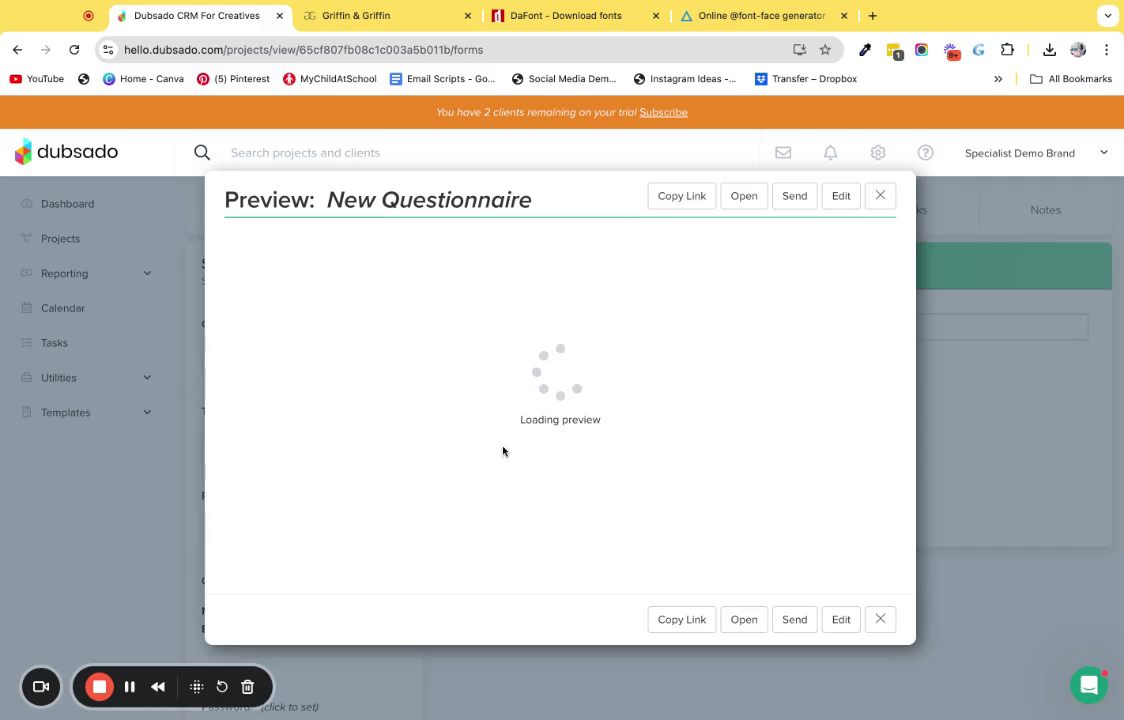
left_click(744, 196)
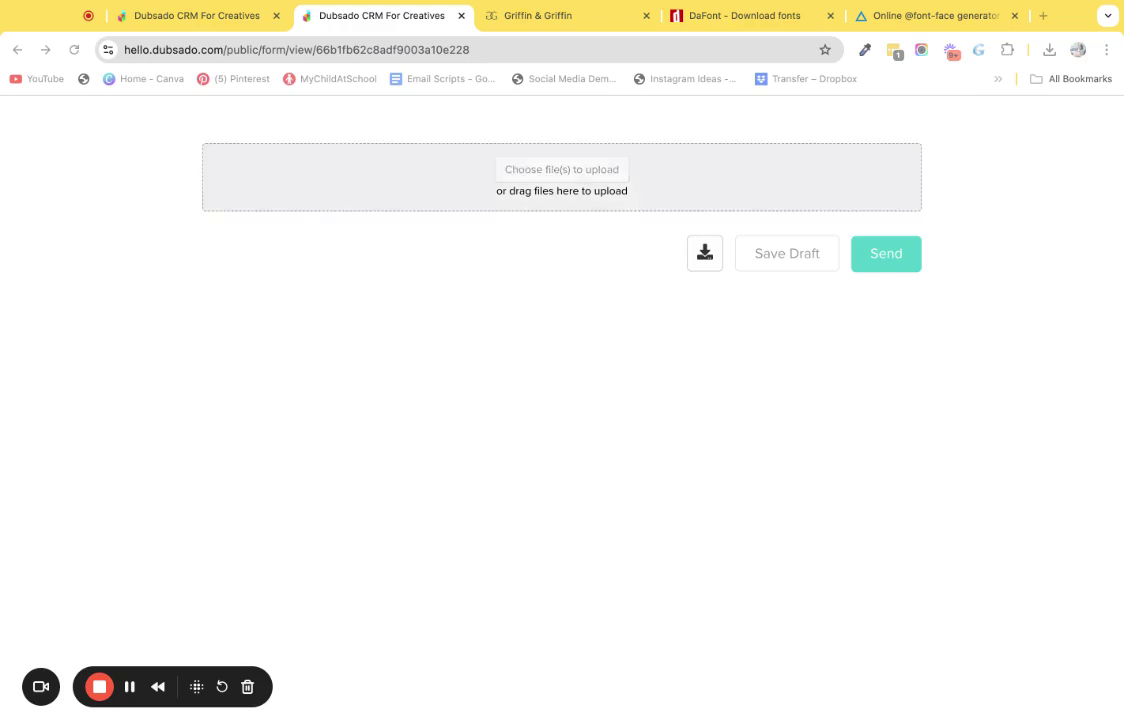
left_click_drag(388, 170, 388, 170)
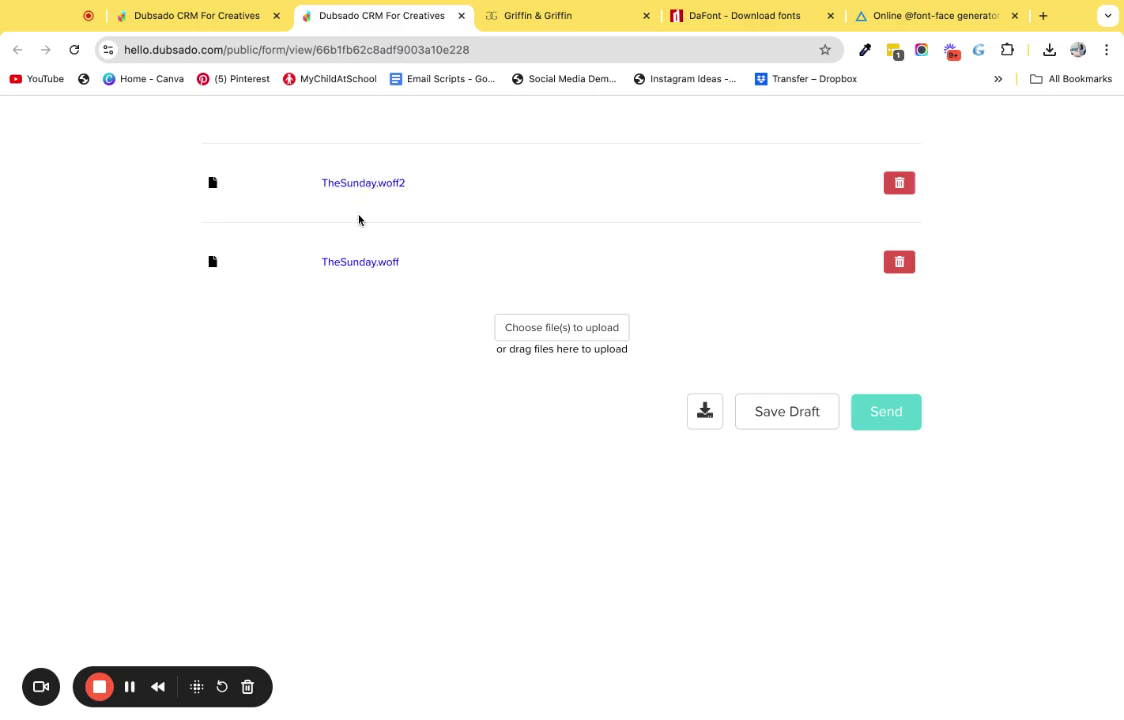
double_click(356, 263)
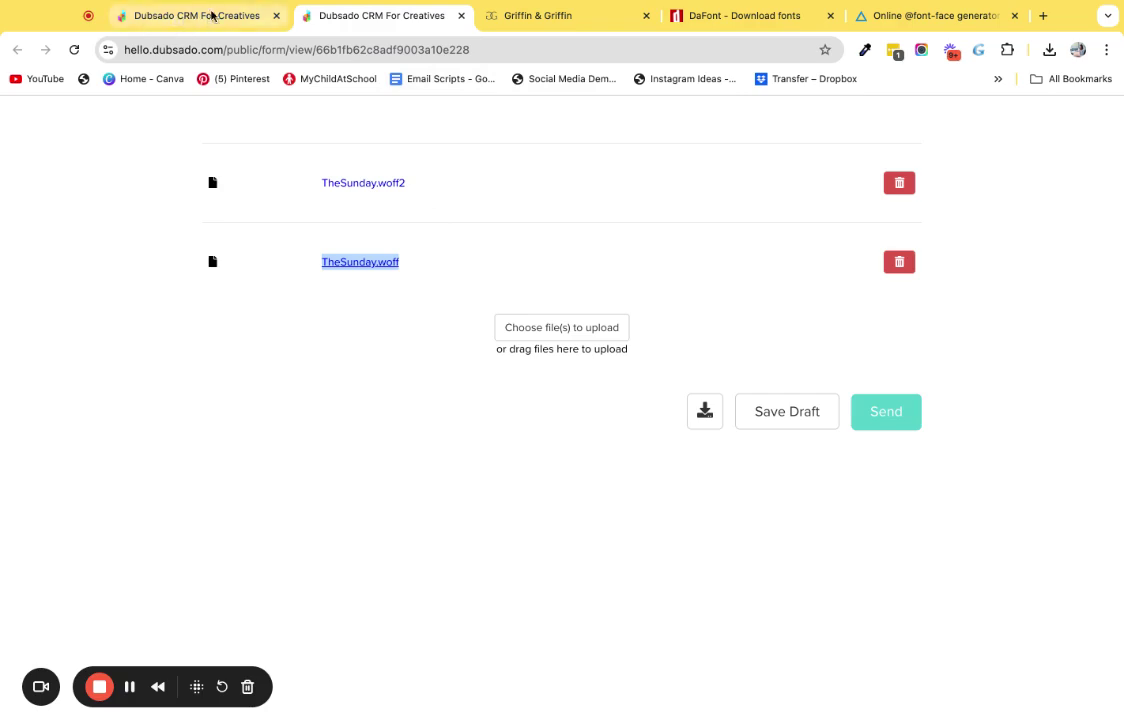
- Close the questionnaire preview, create a new proposal form template and open its custom CSS for editing
left_click(208, 18)
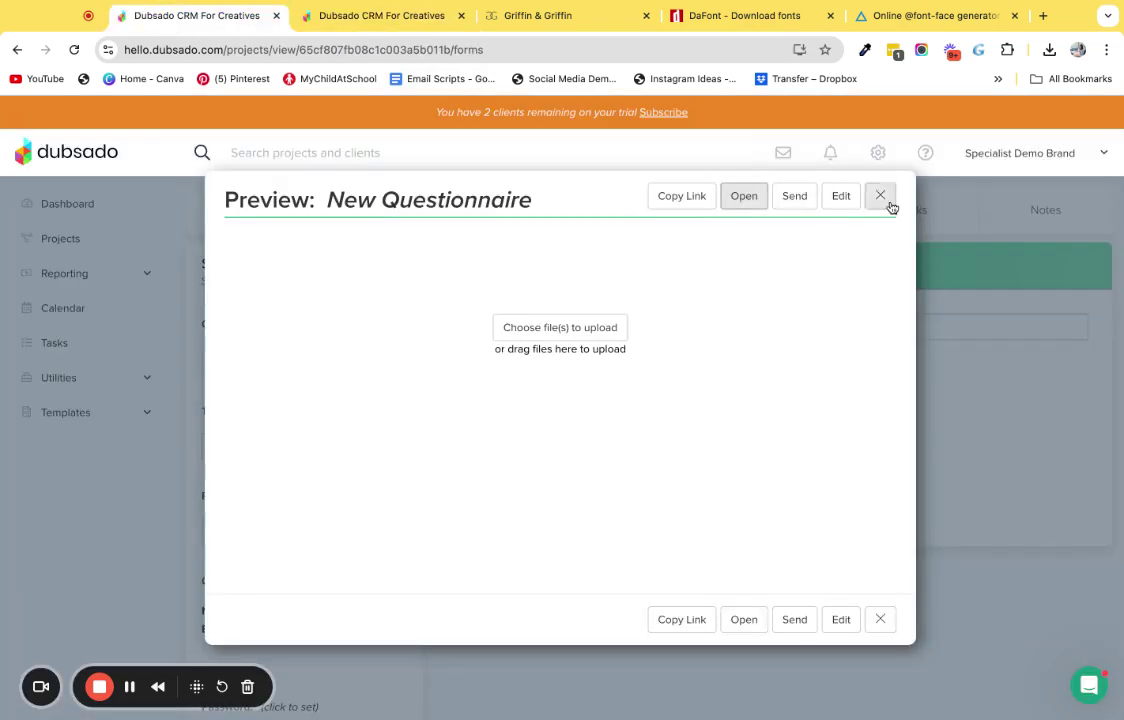
left_click(883, 203)
left_click(88, 422)
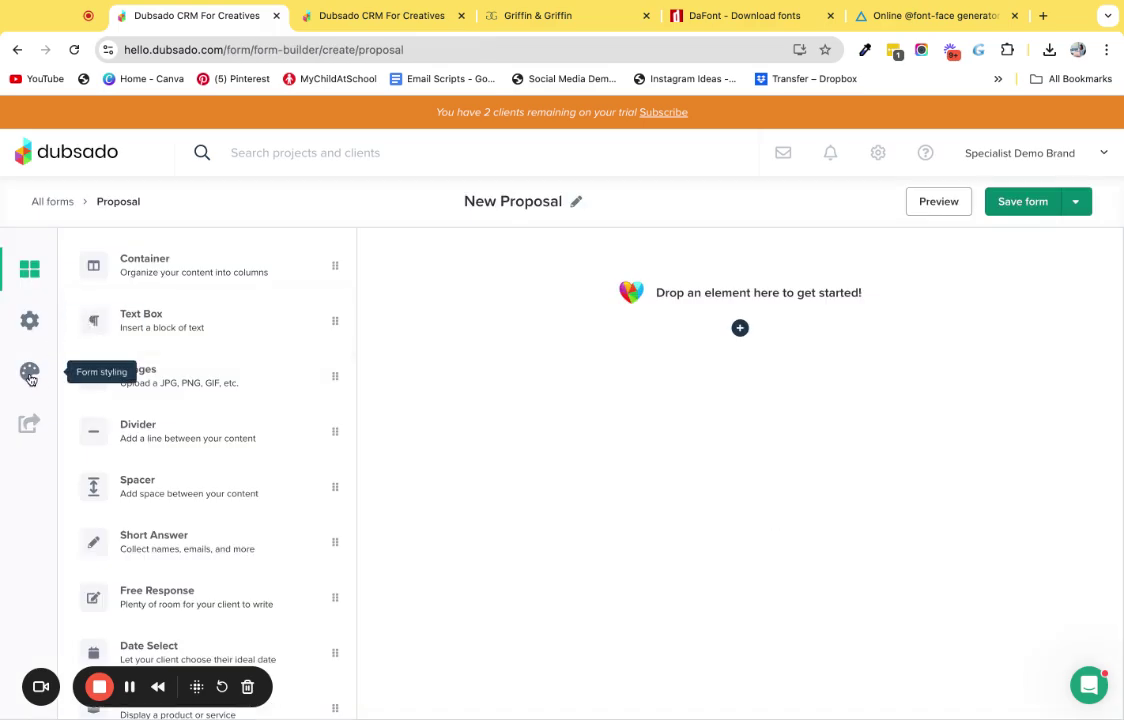
left_click(29, 374)
scroll(120, 464, "down", 3)
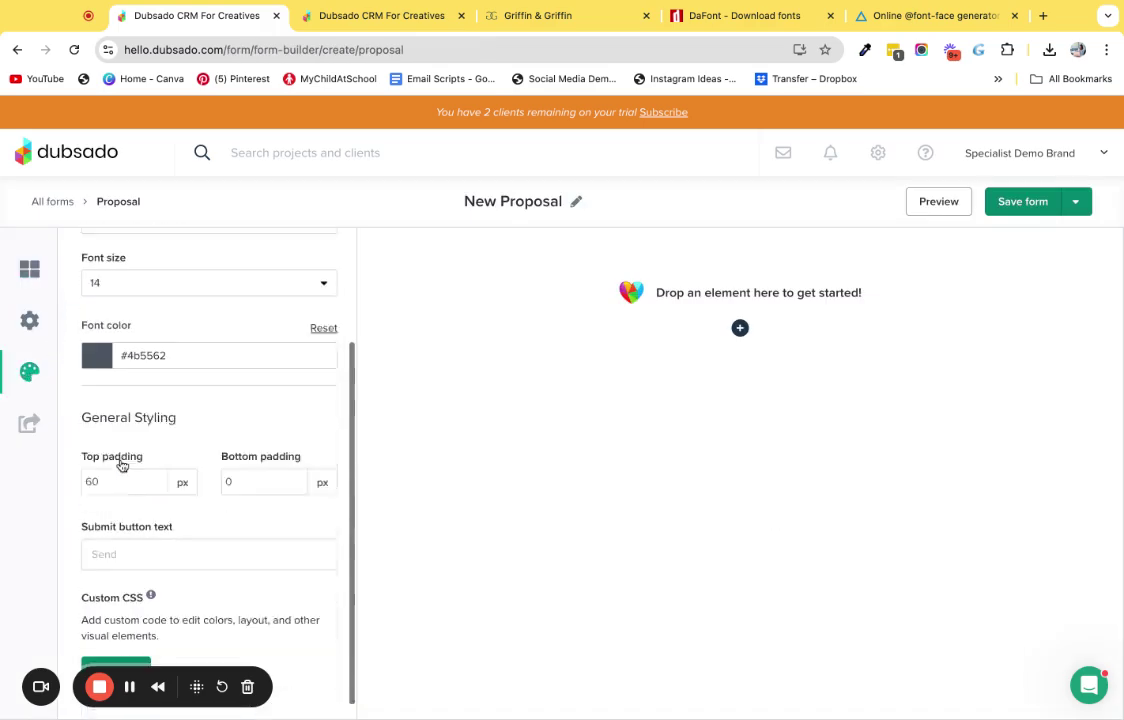
left_click(112, 654)
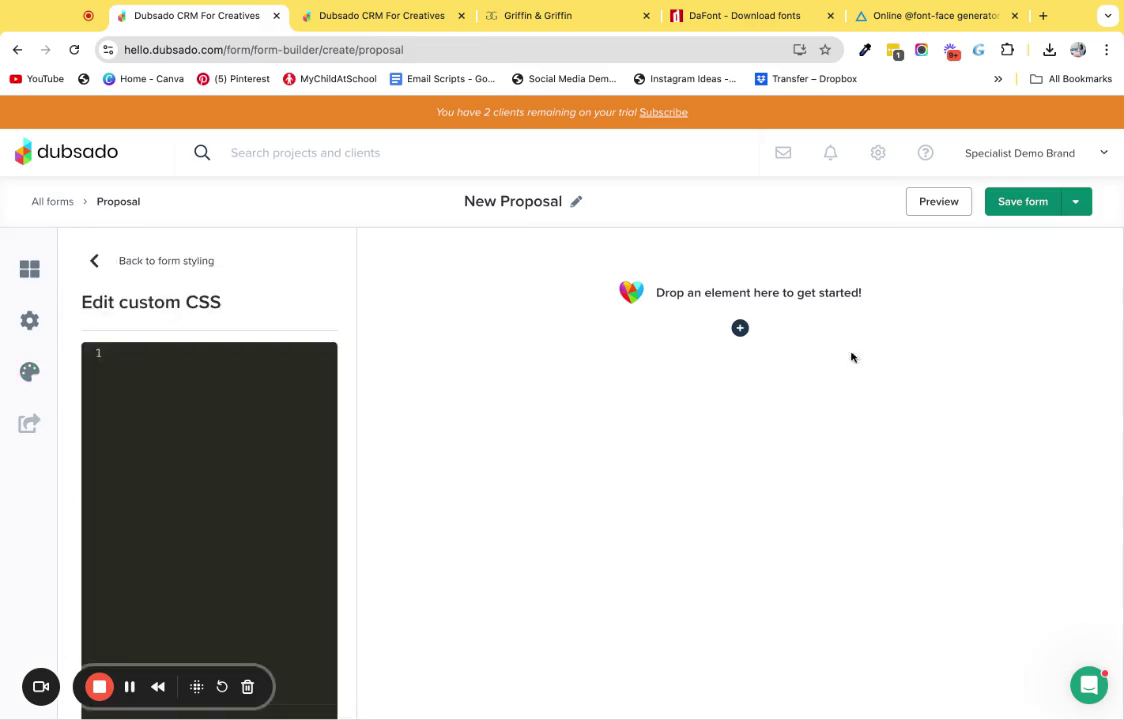
left_click(291, 381)
left_click(900, 15)
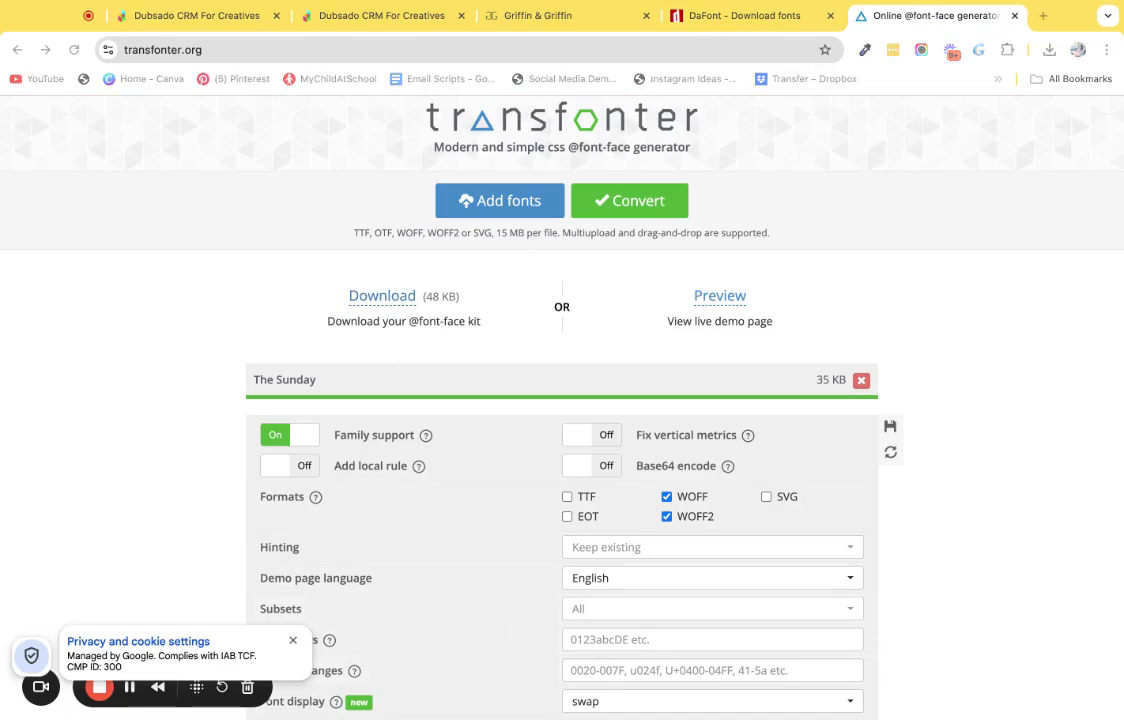
key("ctrl+1")
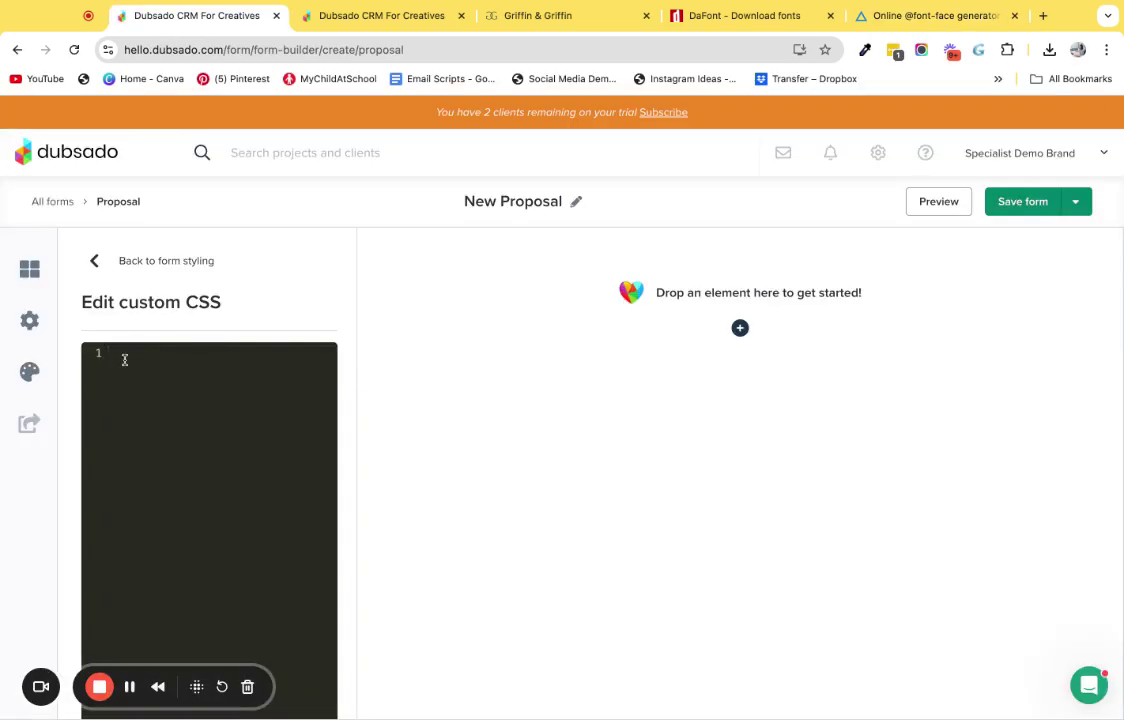
type("@font-face {     font-family: 'The Sunday';     src: url('TheSunday.woff2') format('woff2'),         url('TheSunday.woff') format('woff');     font-weight: normal;     font-style: normal;     font-display: swap; }")
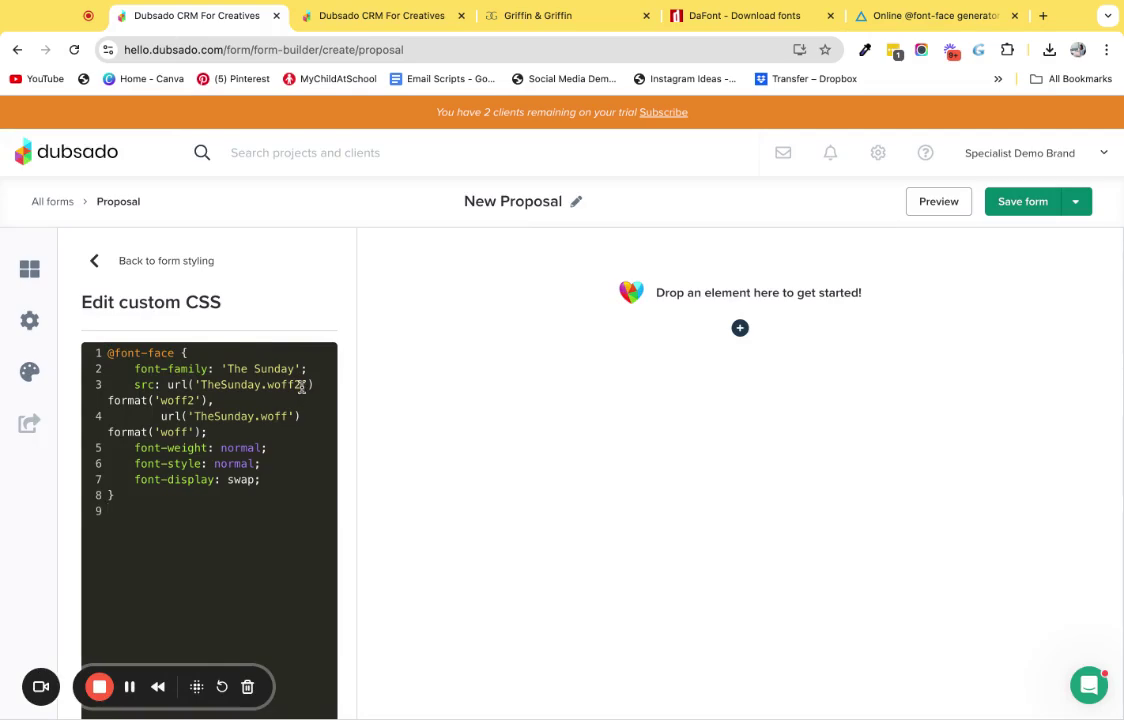
left_click(392, 14)
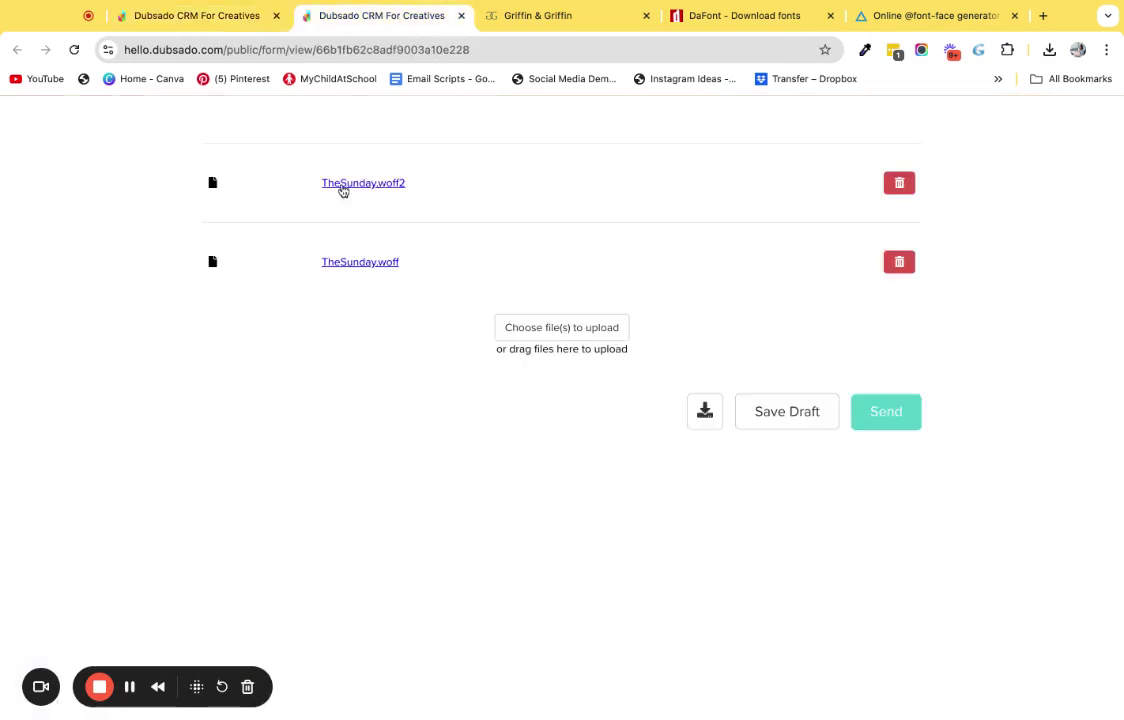
double_click(364, 266)
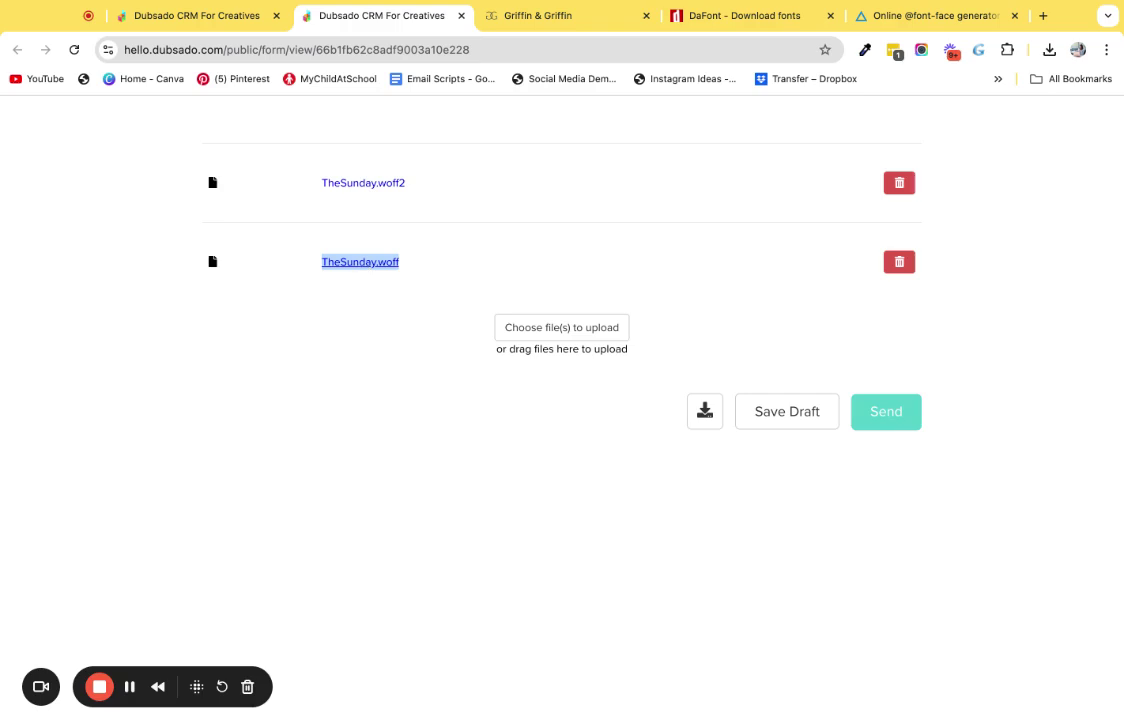
left_click(185, 22)
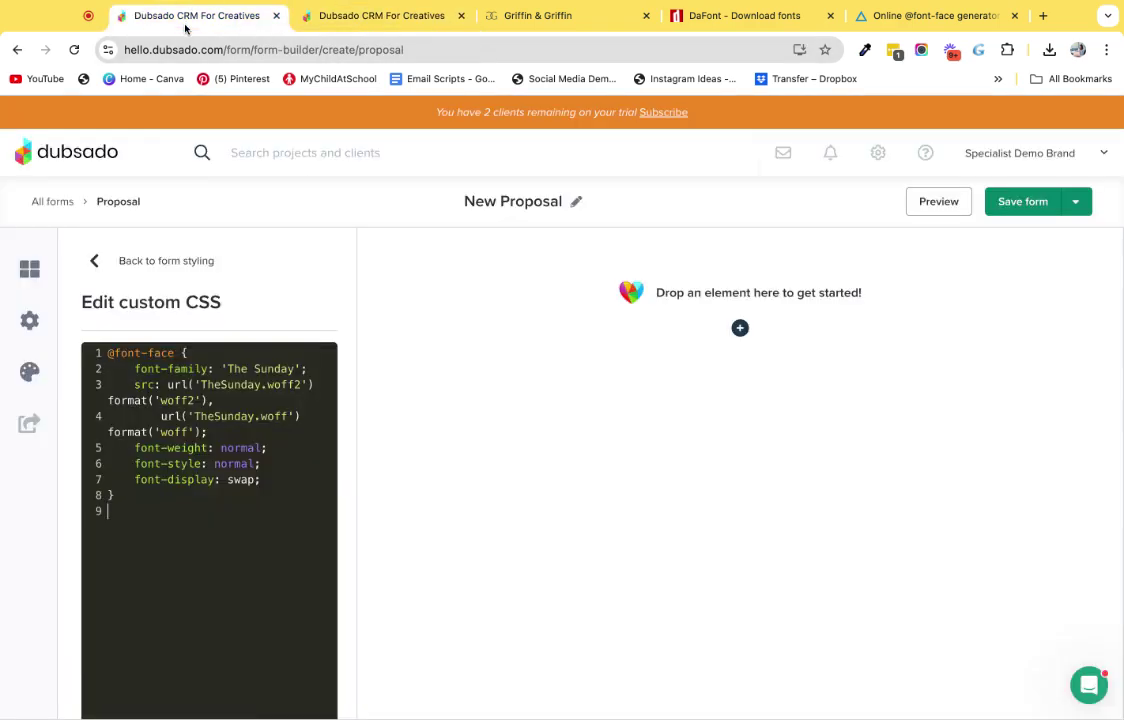
left_click_drag(203, 386, 301, 385)
double_click(195, 416)
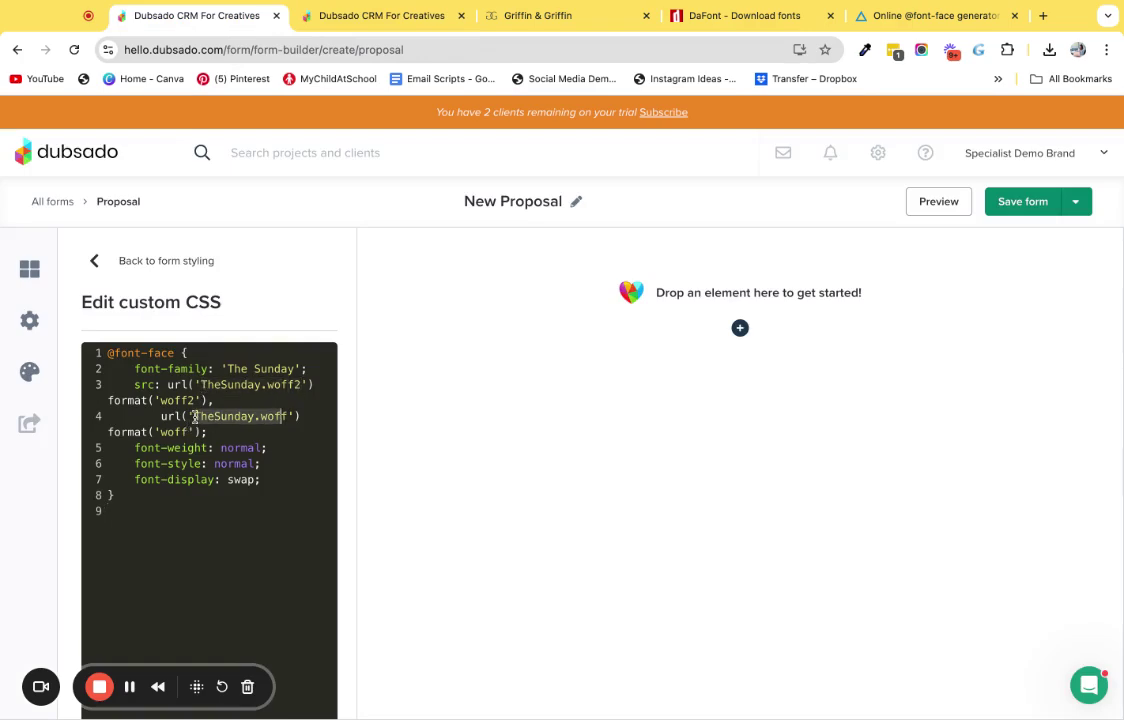
key("super+v")
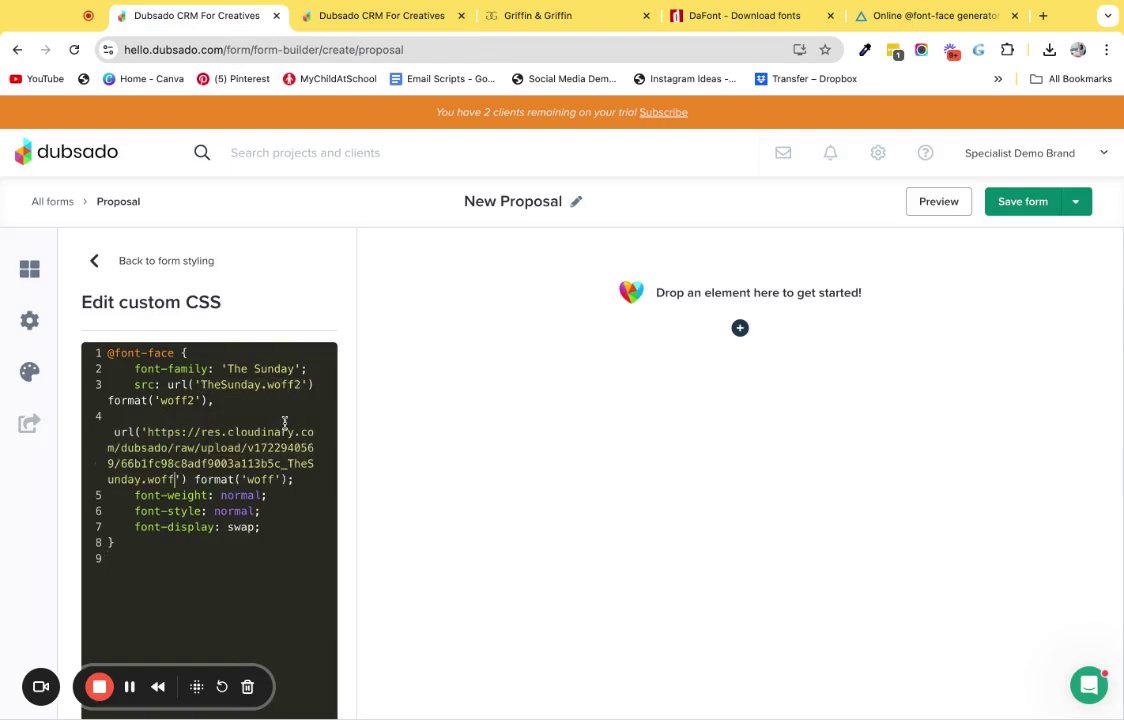
left_click(384, 16)
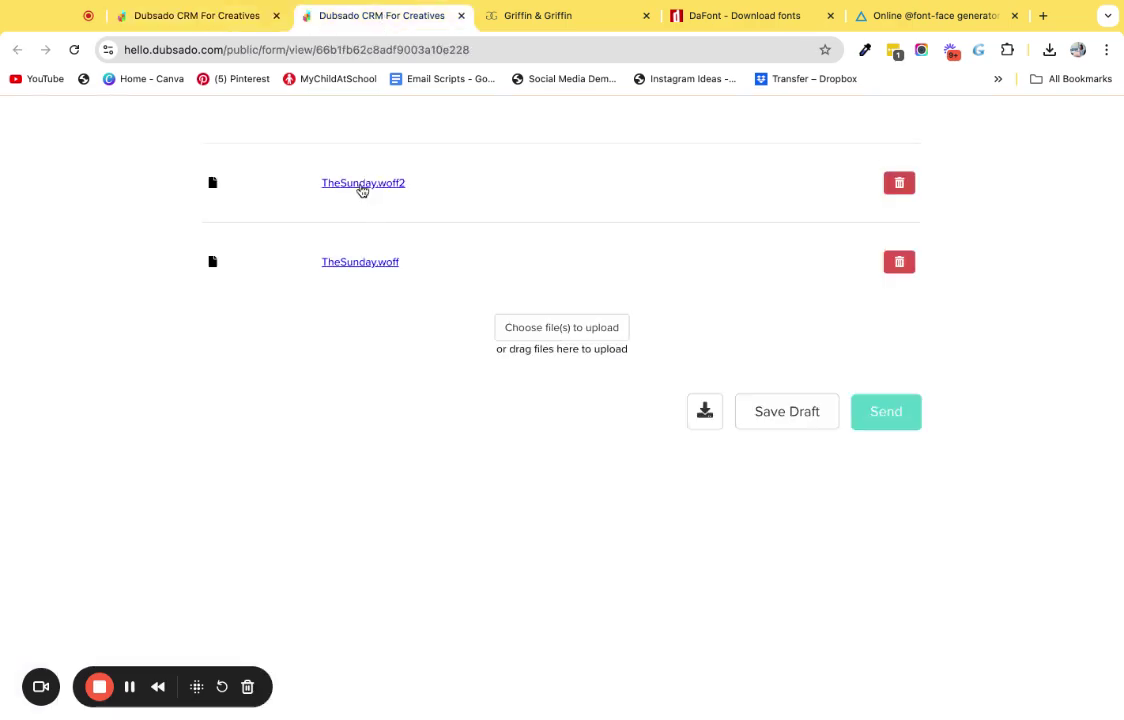
double_click(363, 186)
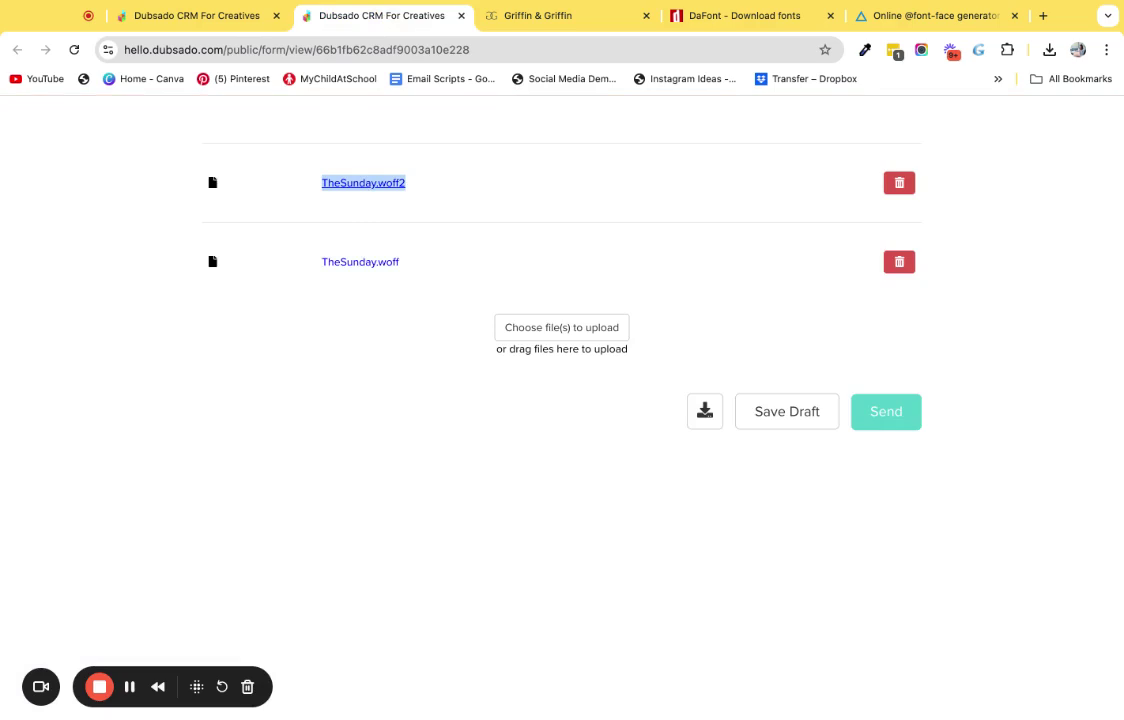
left_click(188, 22)
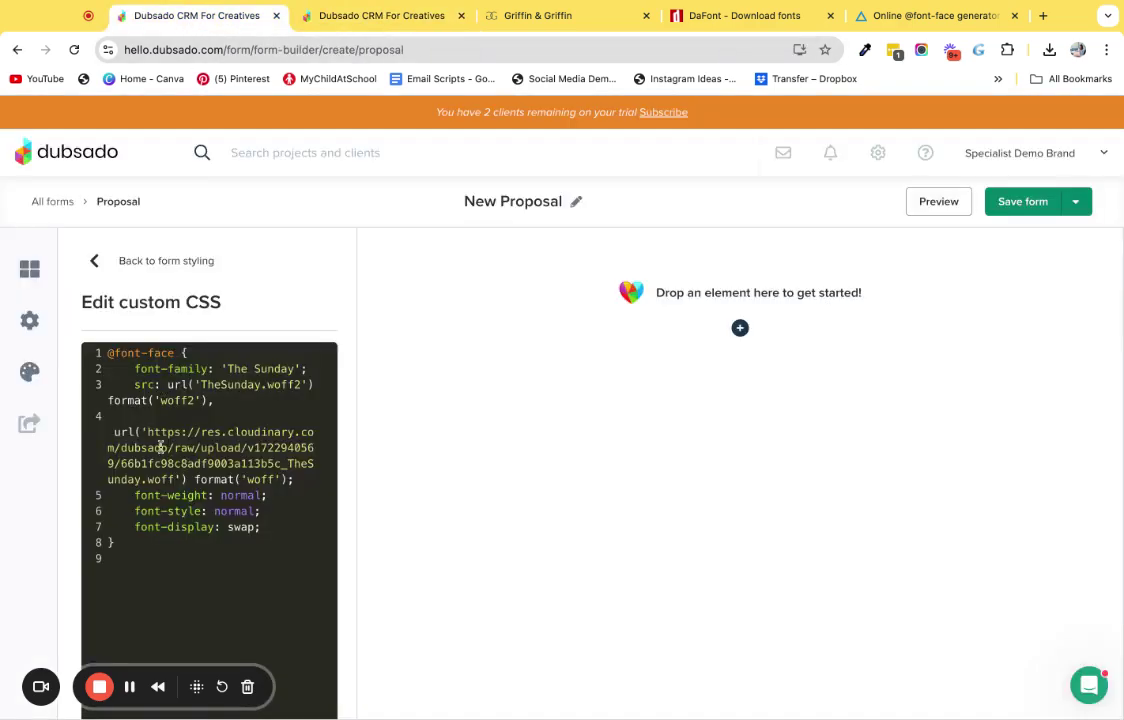
double_click(202, 387)
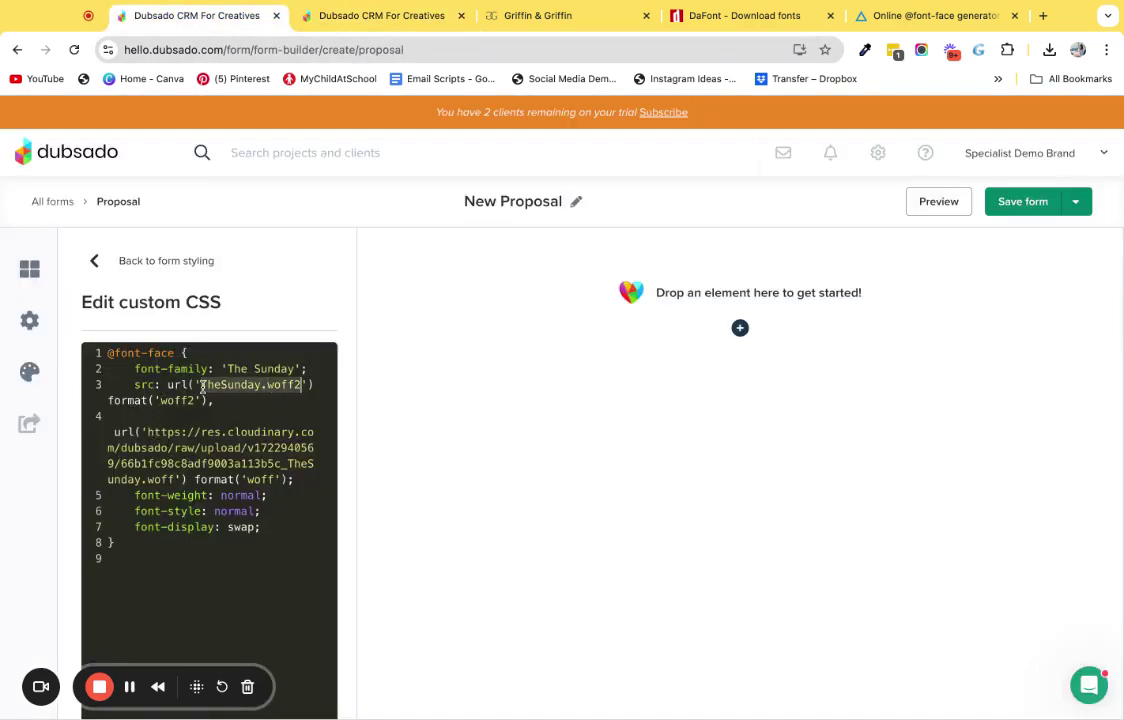
key("ctrl+v")
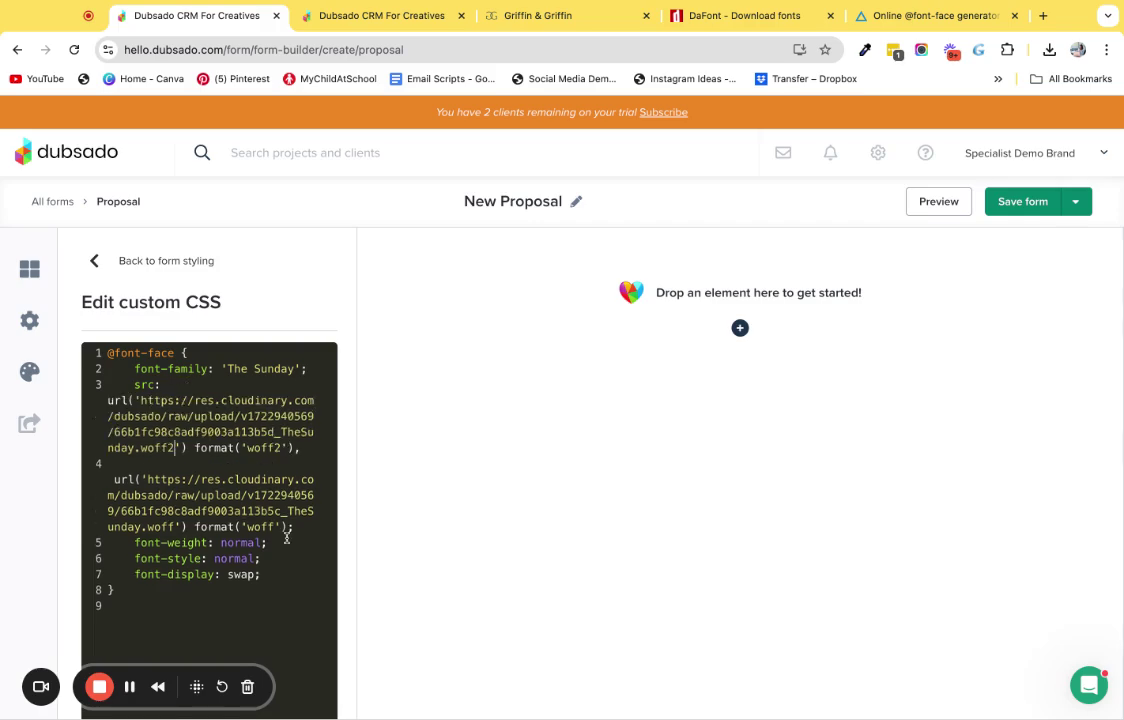
scroll(249, 604, "down", 1)
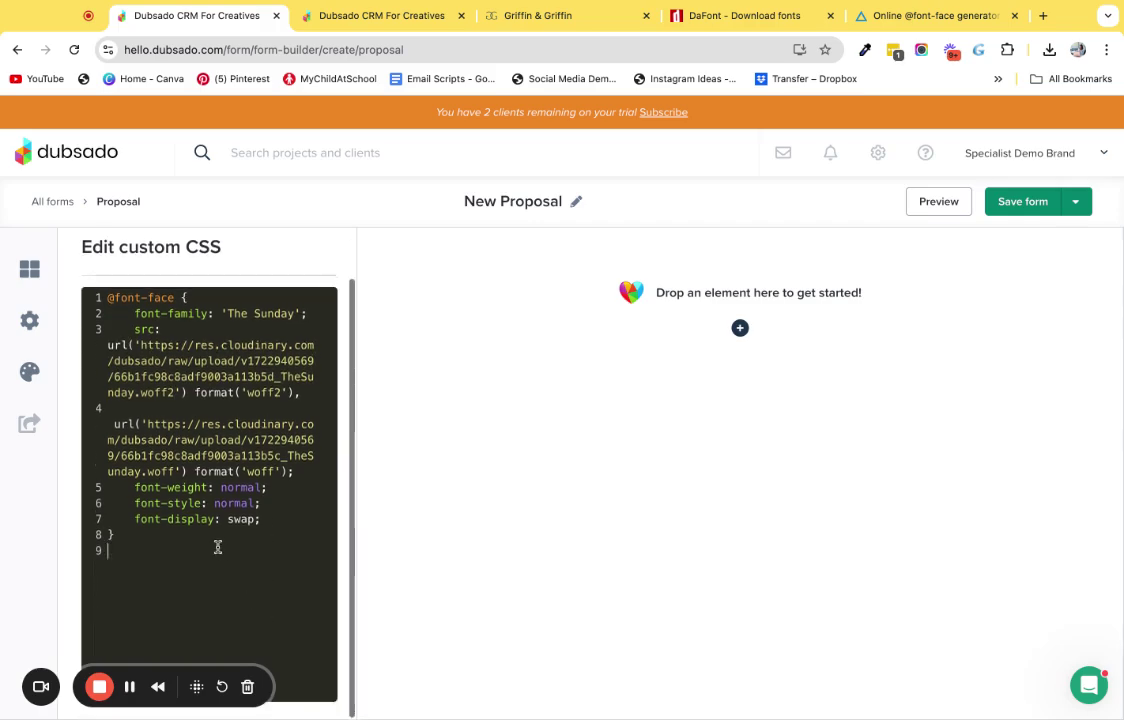
left_click(128, 554)
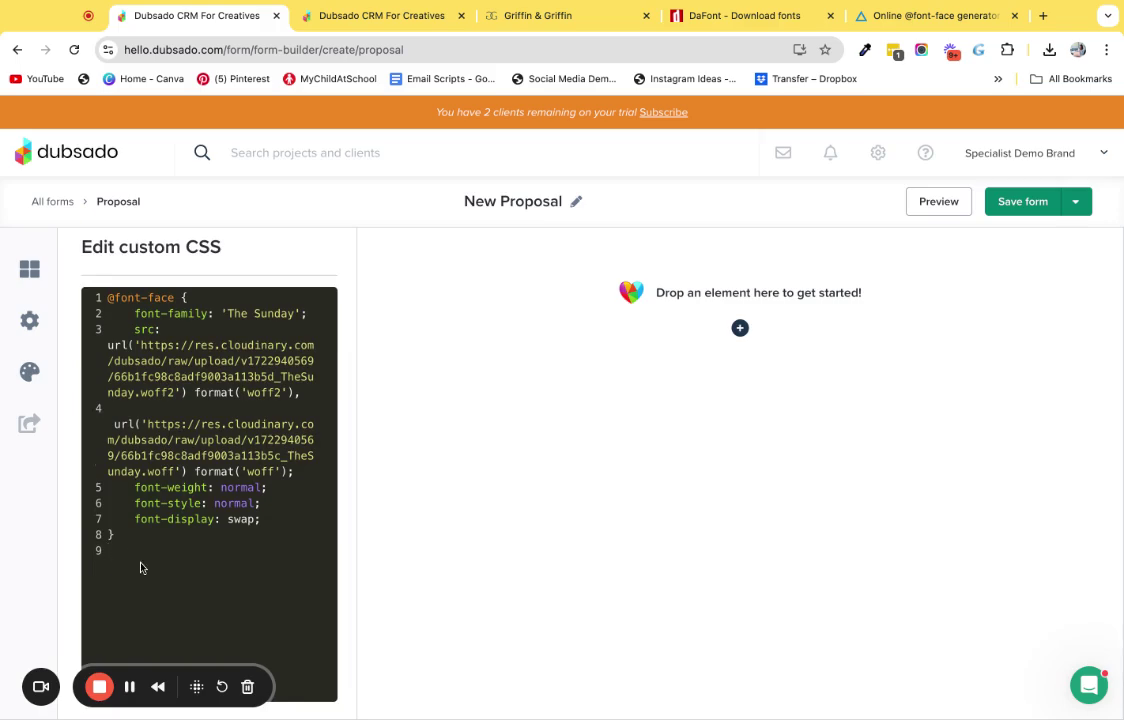
key("Return")
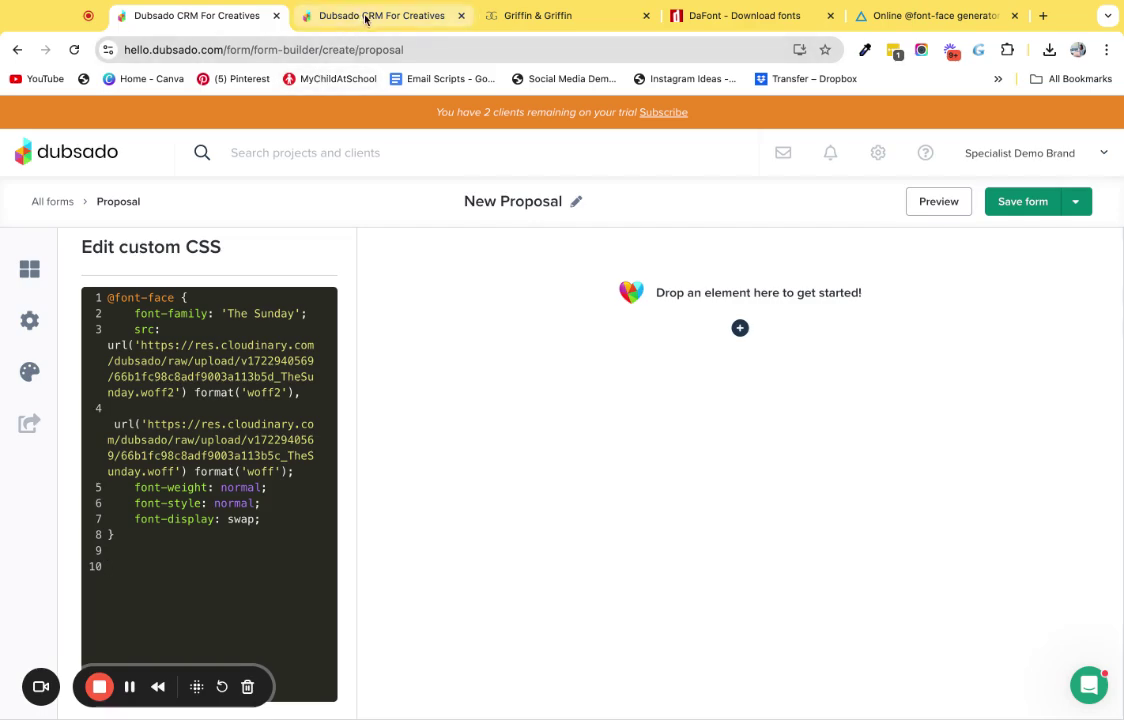
left_click(1043, 16)
type("dubsad")
key("Down")
key("Return")
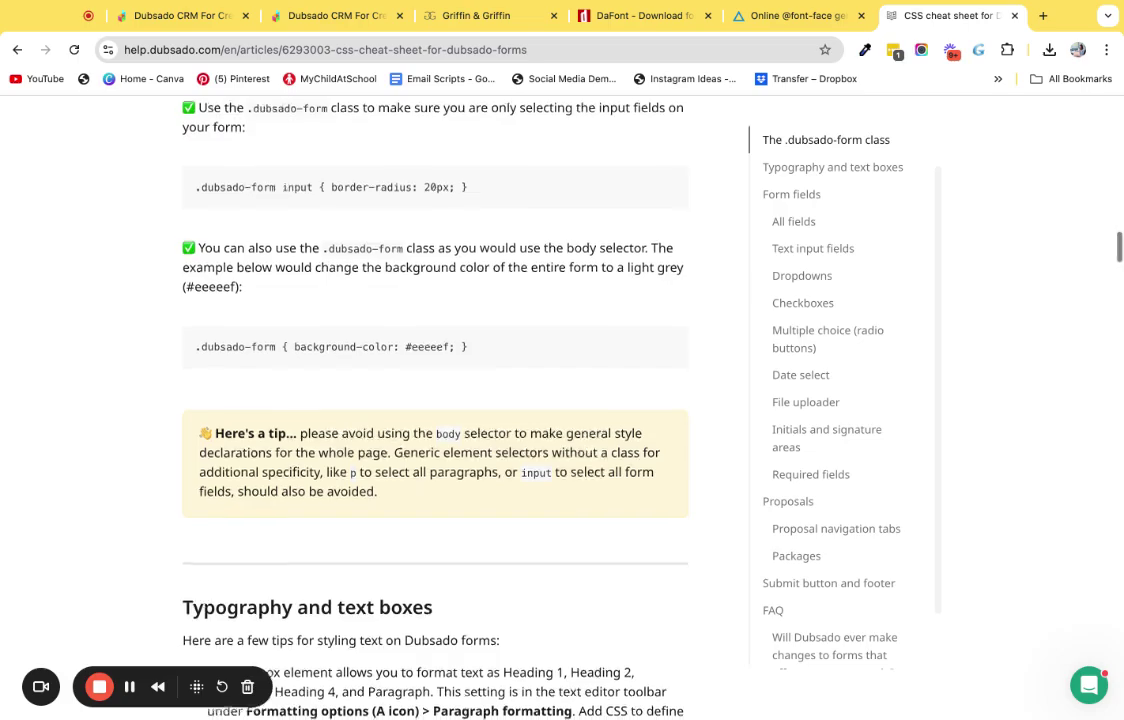
scroll(228, 487, "down", 10)
scroll(228, 487, "down", 2)
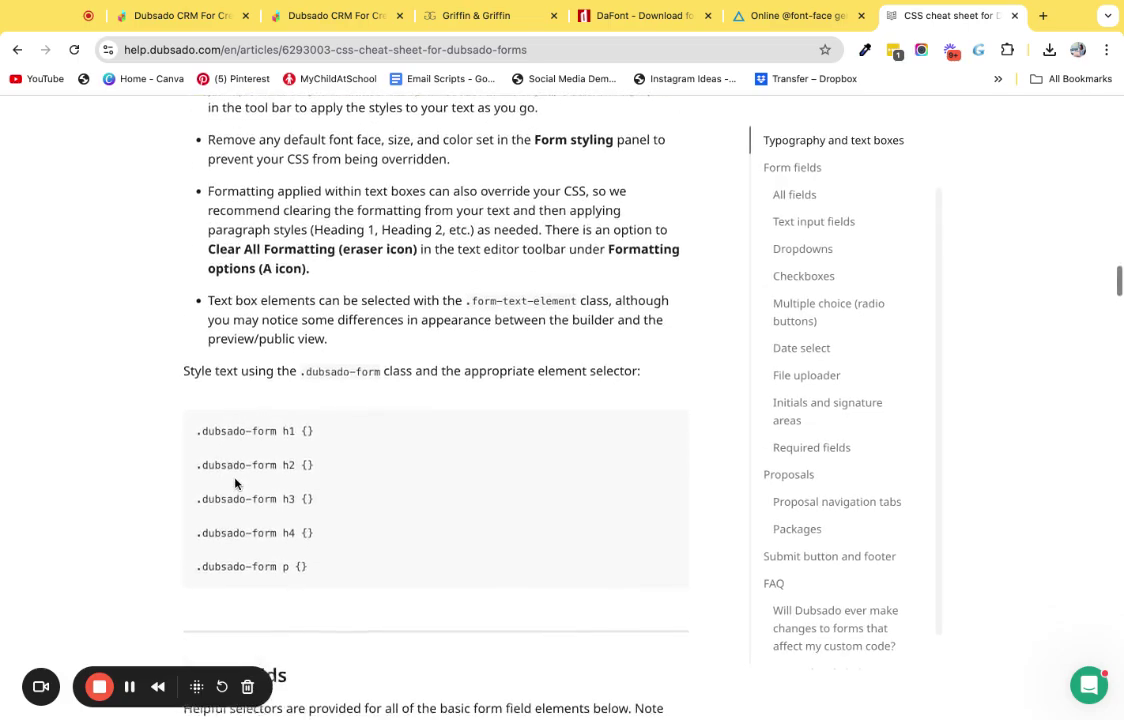
triple_click(193, 370)
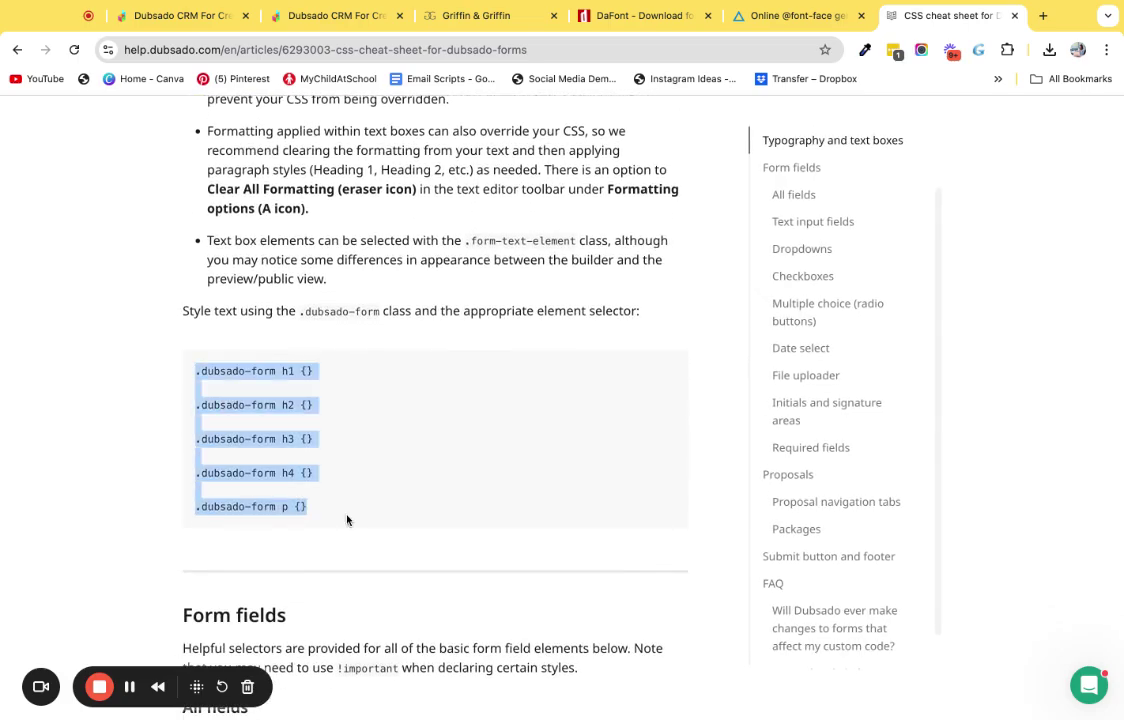
key("ctrl+2")
key("Return")
key("Return")
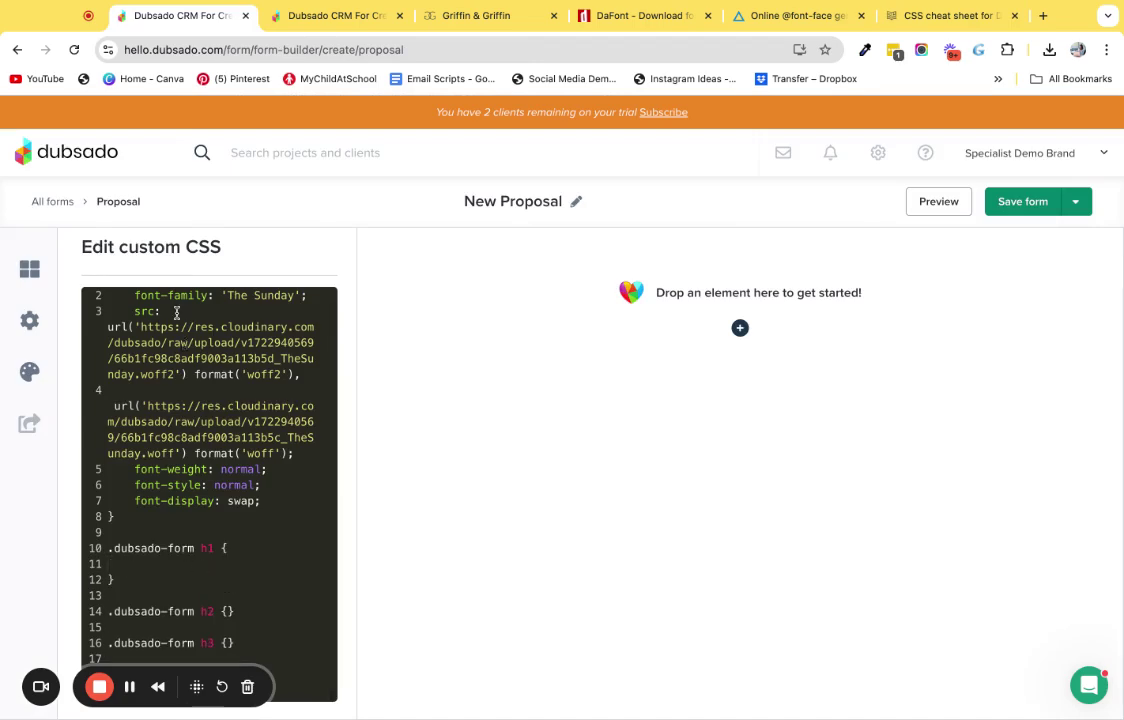
scroll(176, 311, "up", 1)
left_click(124, 313)
key("shift+End")
key("ctrl+c")
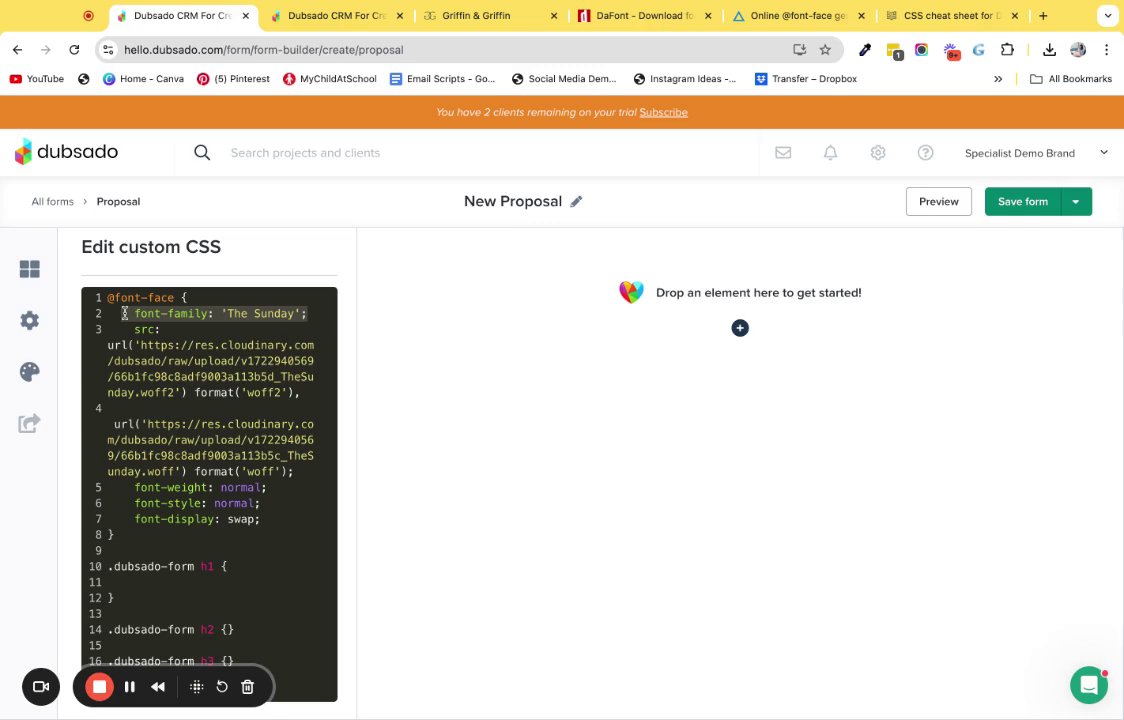
left_click(124, 581)
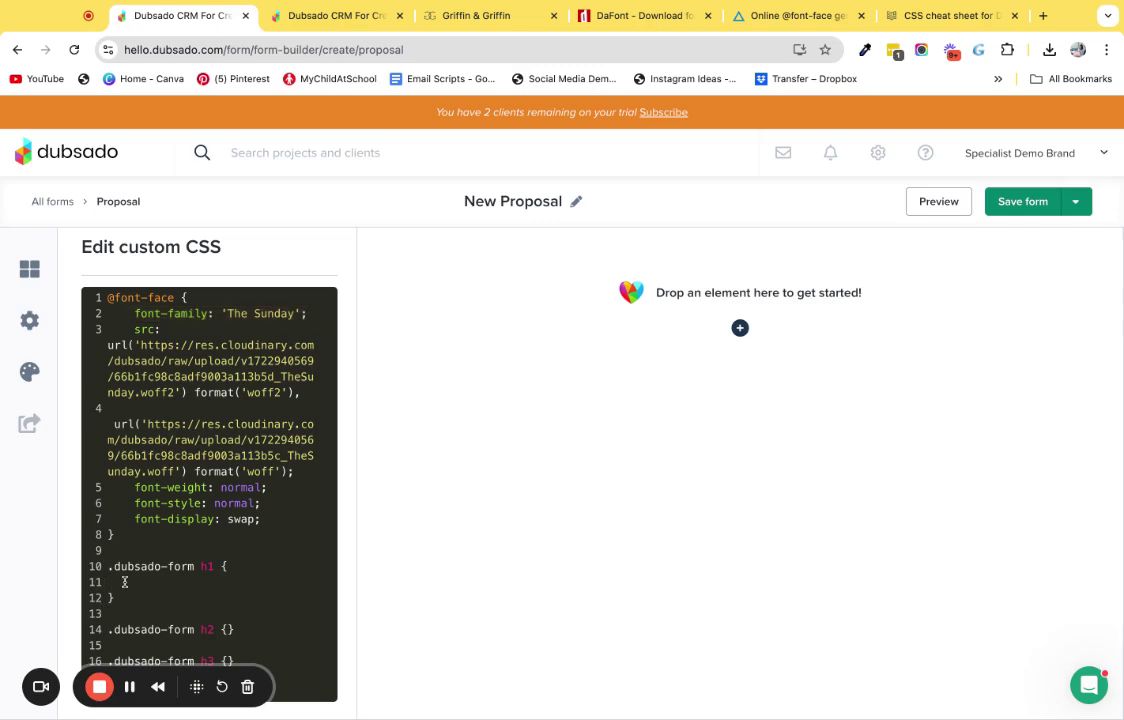
key("ctrl+v")
key("Return")
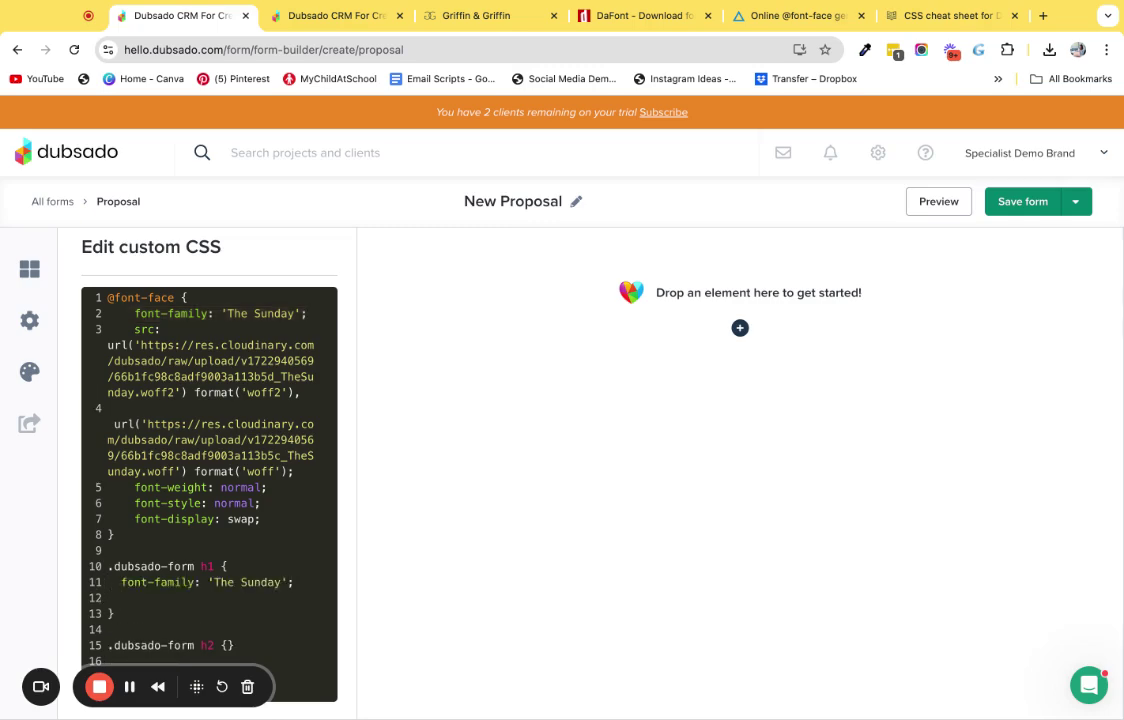
- Add a font-size of 65px to the .dubsado-form h1 rule
type("font-size:")
type("65px;")
key("Return")
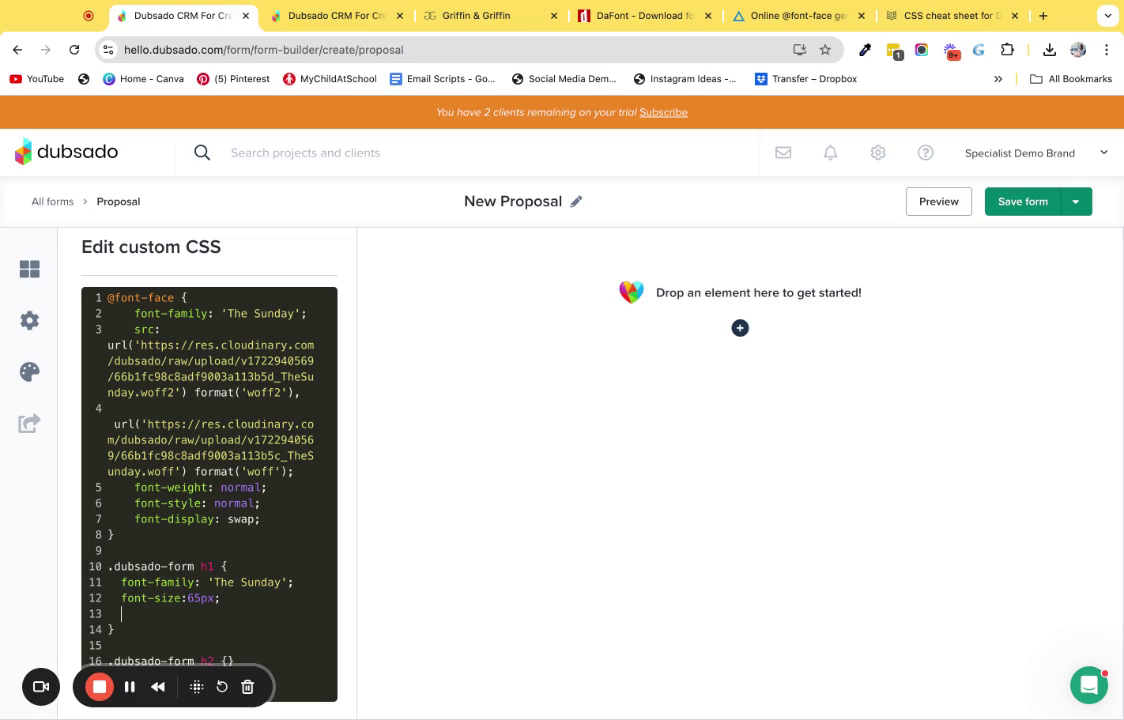
left_click_drag(135, 487, 267, 487)
left_click(151, 615)
- Add a text box to the empty proposal and format its "Text Box" title as Heading 1
left_click(740, 328)
left_click(895, 340)
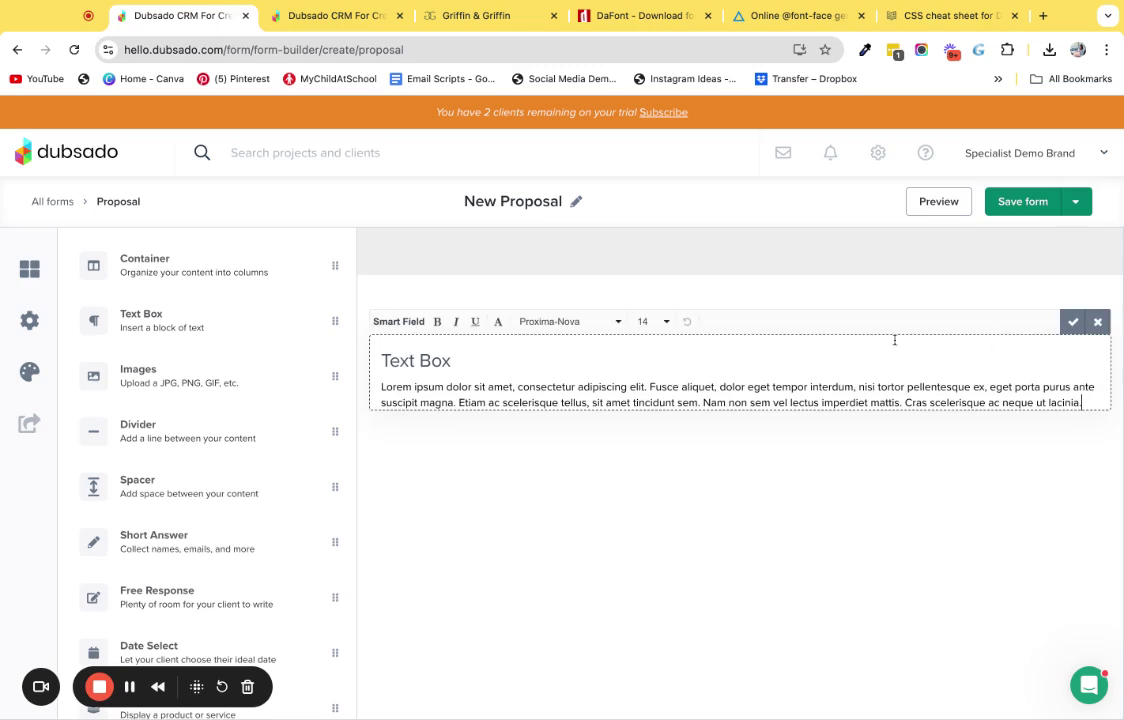
left_click(458, 362)
key("shift+Left")
key("shift+Left")
key("shift+Left")
key("shift+Left")
key("shift+Left")
key("shift+Left")
key("shift+Left")
key("shift+Left")
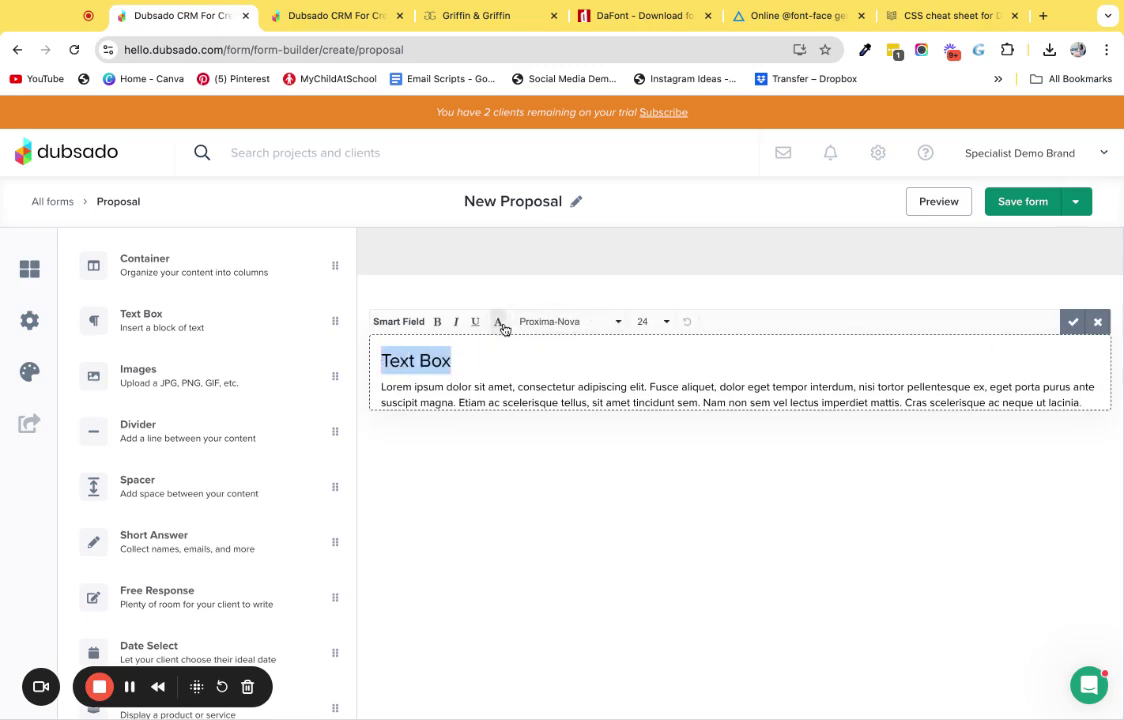
left_click(499, 322)
left_click(444, 347)
left_click(517, 437)
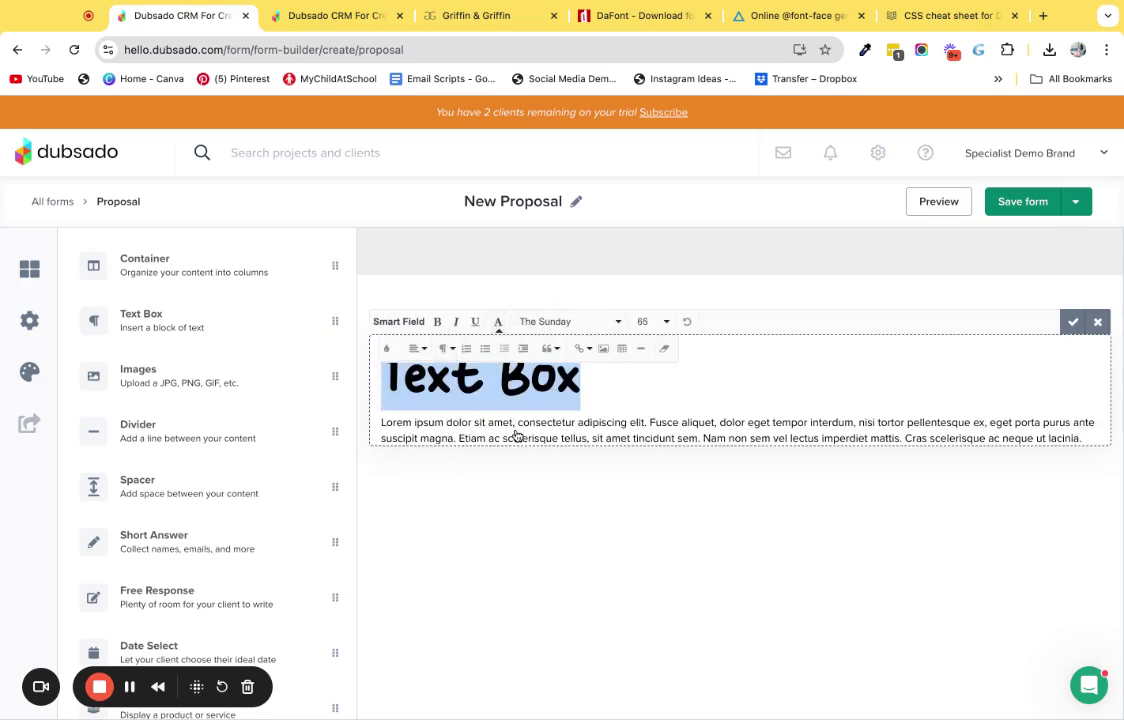
left_click(588, 377)
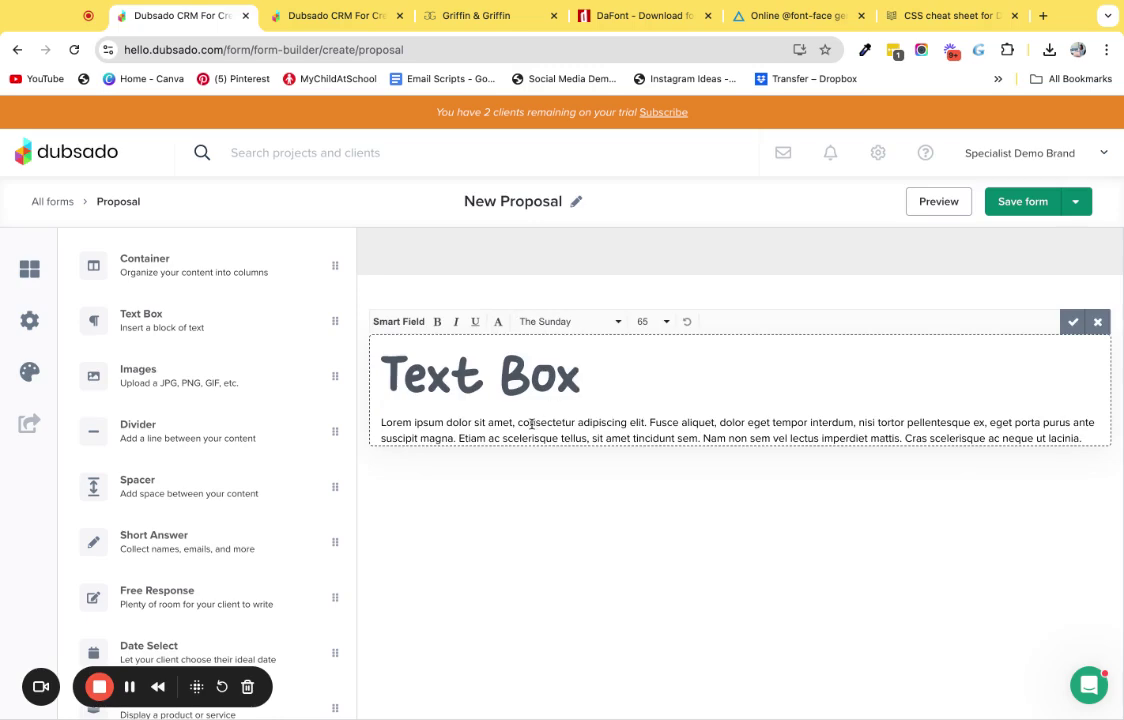
left_click(411, 424)
- Reopen the proposal's custom CSS and add color:black!important to the .dubsado-form h1 rule
left_click(29, 371)
scroll(133, 494, "down", 3)
mouse_move(145, 587)
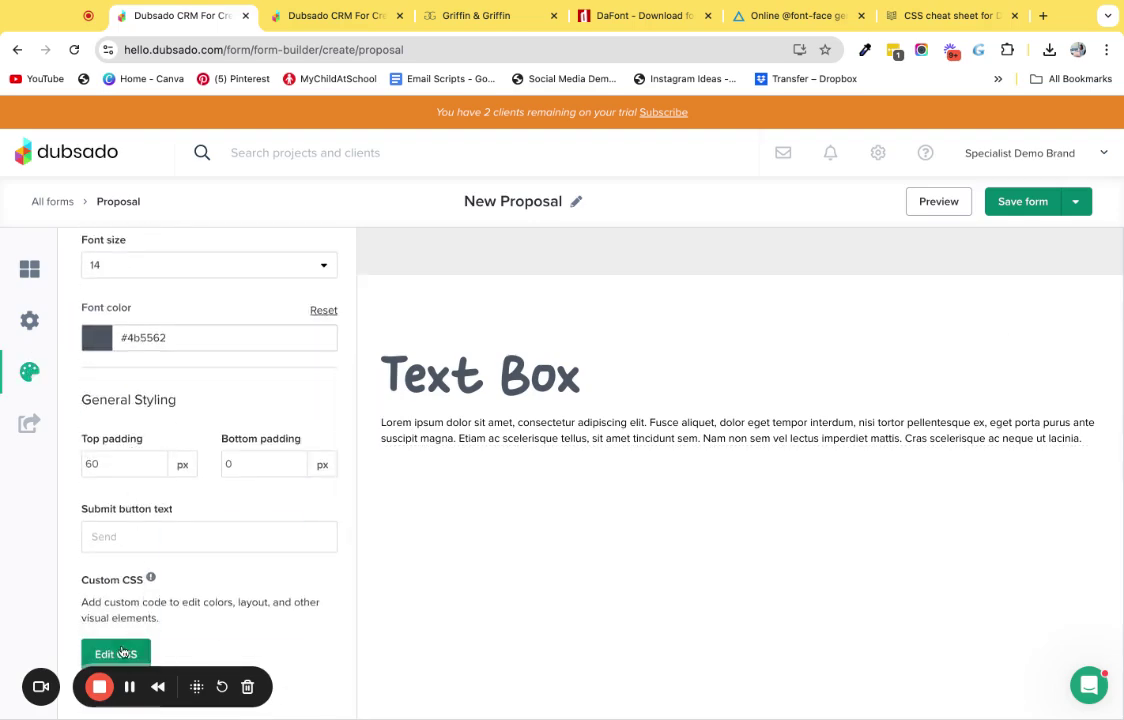
left_click(116, 654)
scroll(142, 583, "down", 3)
left_click(132, 590)
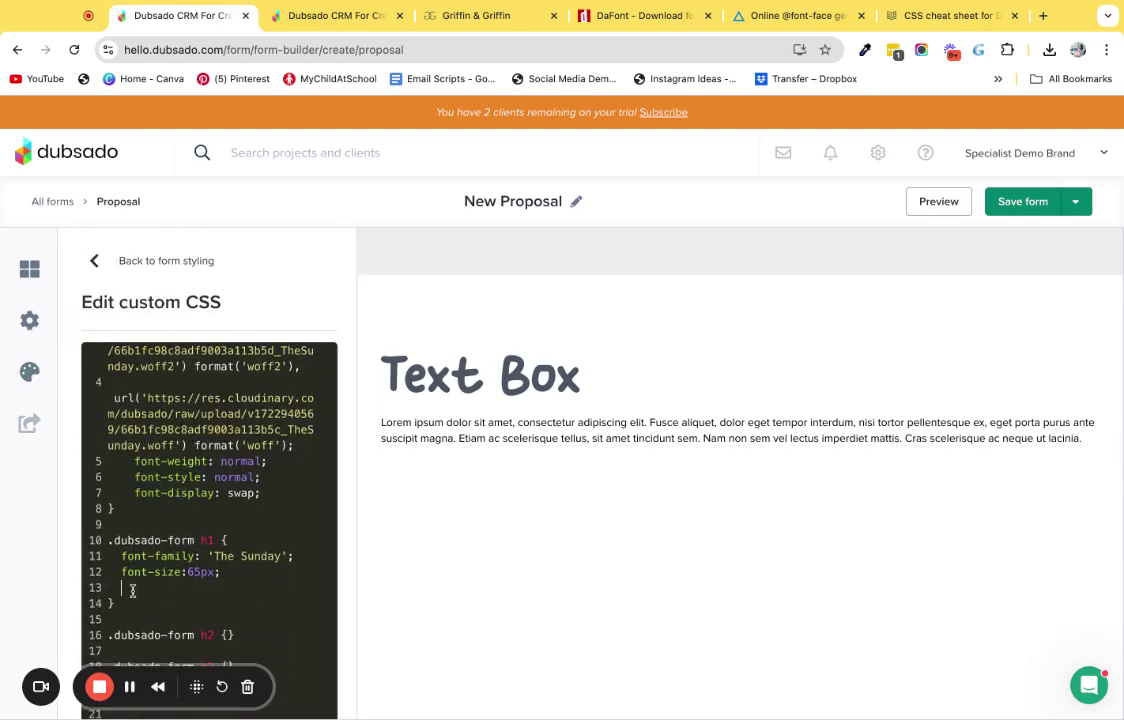
type("color:black;")
type("!important")
scroll(291, 585, "down", 1)
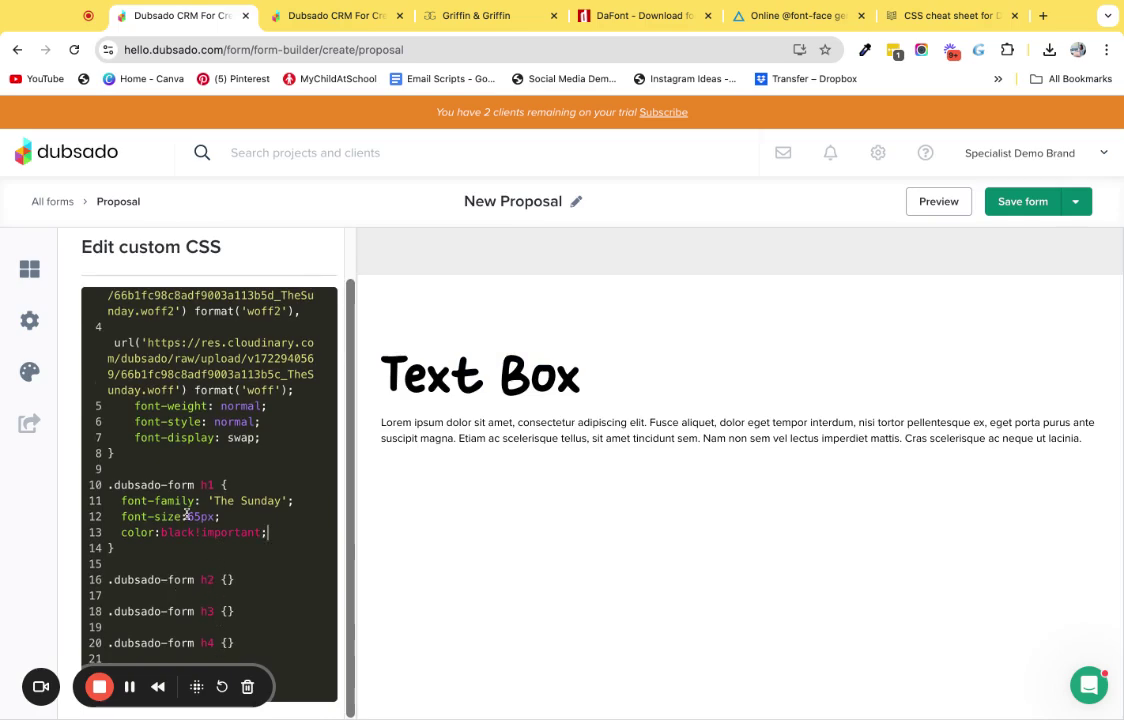
left_click(127, 553)
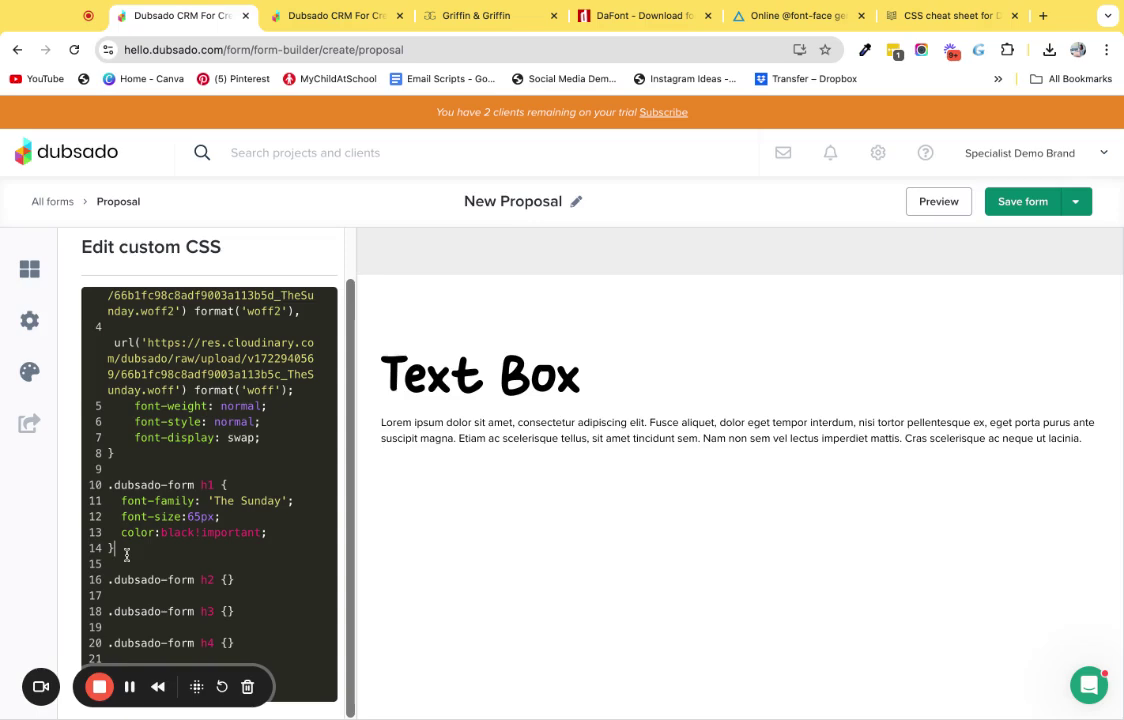